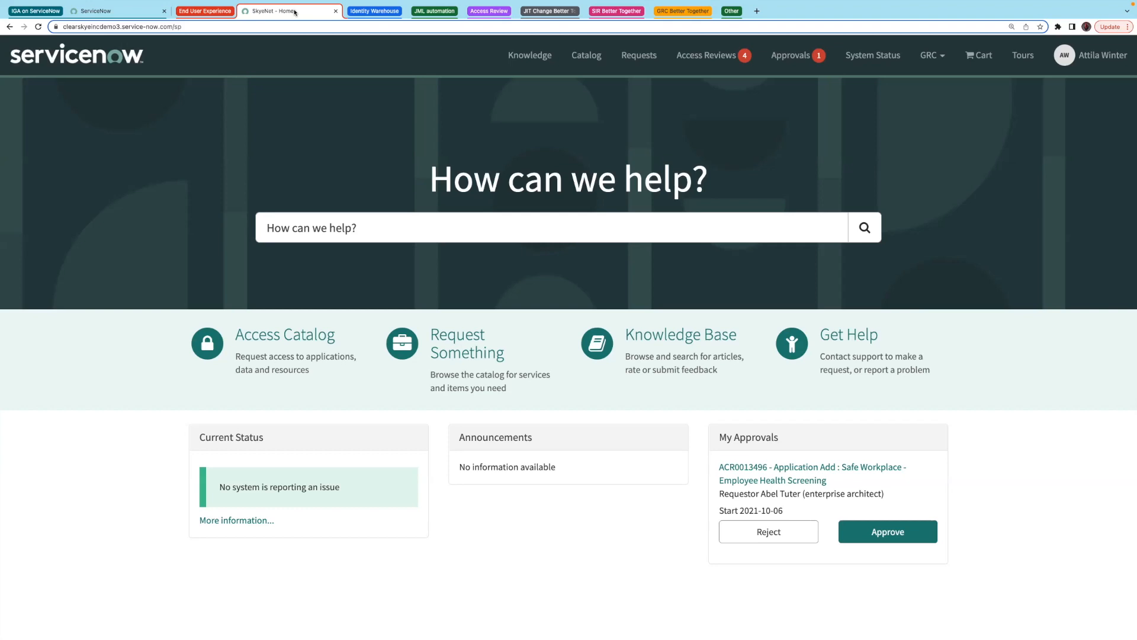
- Open the Access Catalog, then bring up the pending approval request for Safe Workplace - Employee Health Screening
left_click(277, 337)
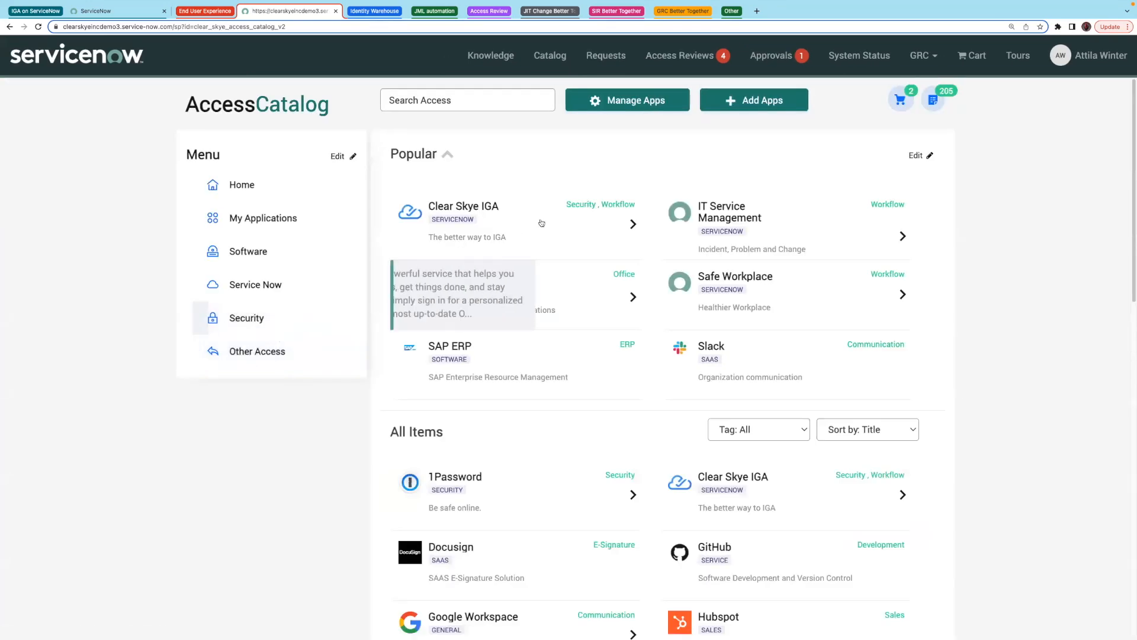
left_click(781, 67)
left_click(782, 109)
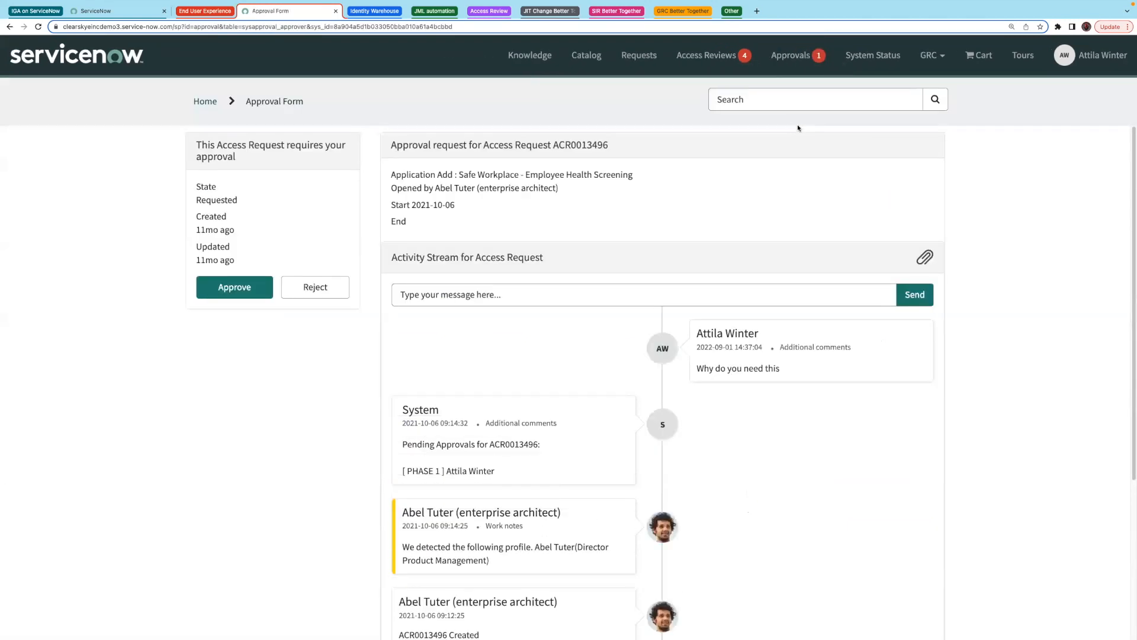
- Open the Quarterly Access Review of sensitive access and view the entitlements of the last fully reviewed account listed
left_click(711, 59)
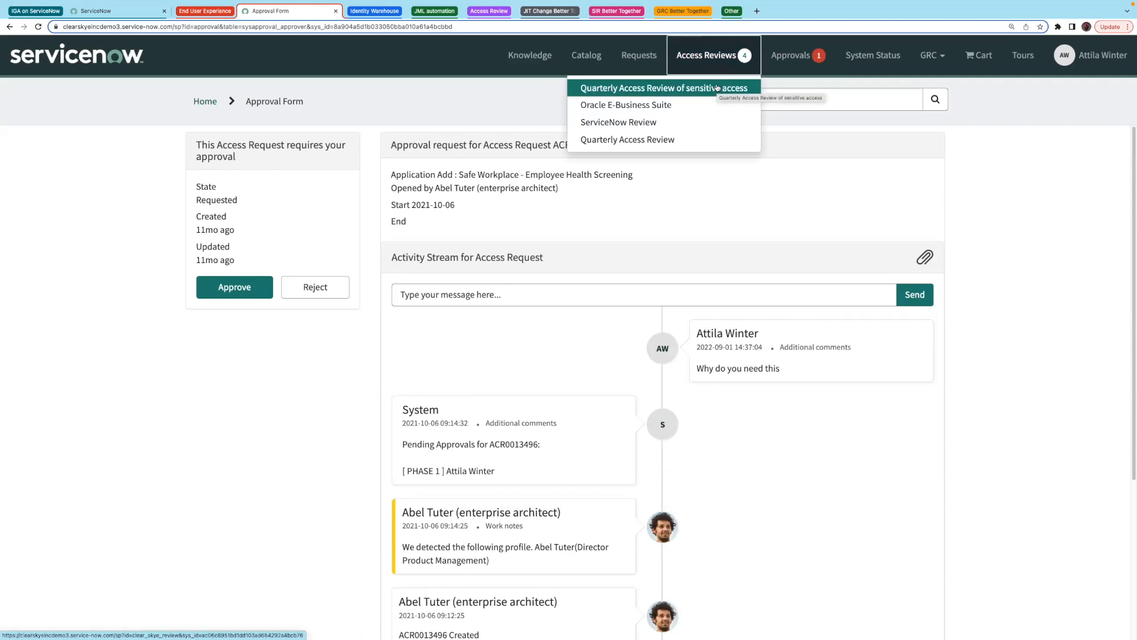
left_click(717, 88)
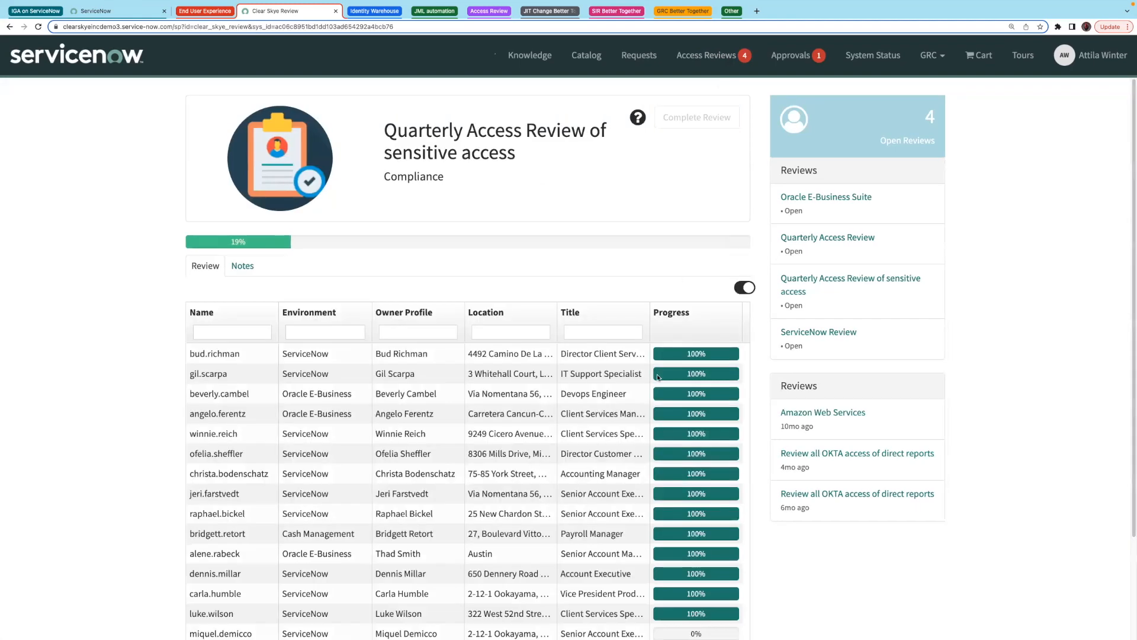
scroll(675, 379, "down", 2)
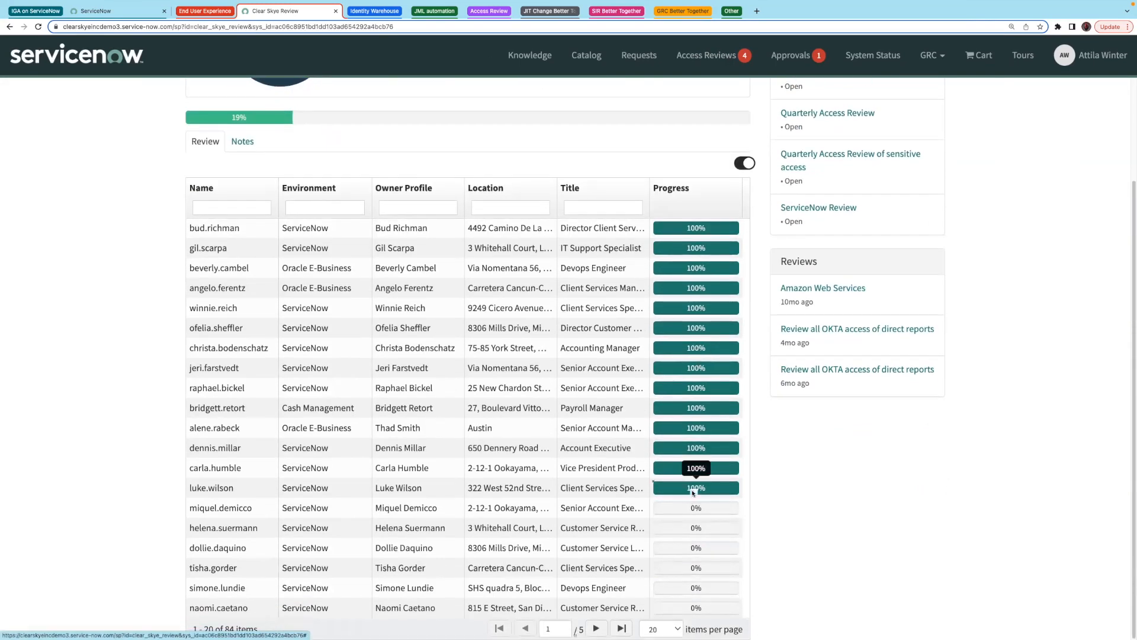
left_click(693, 490)
scroll(355, 338, "down", 2)
- Mark the itil, notify_view, task_editor and view_changer entitlements as rejected in the account's review
left_click(214, 348)
left_click(214, 369)
left_click(214, 388)
left_click(214, 408)
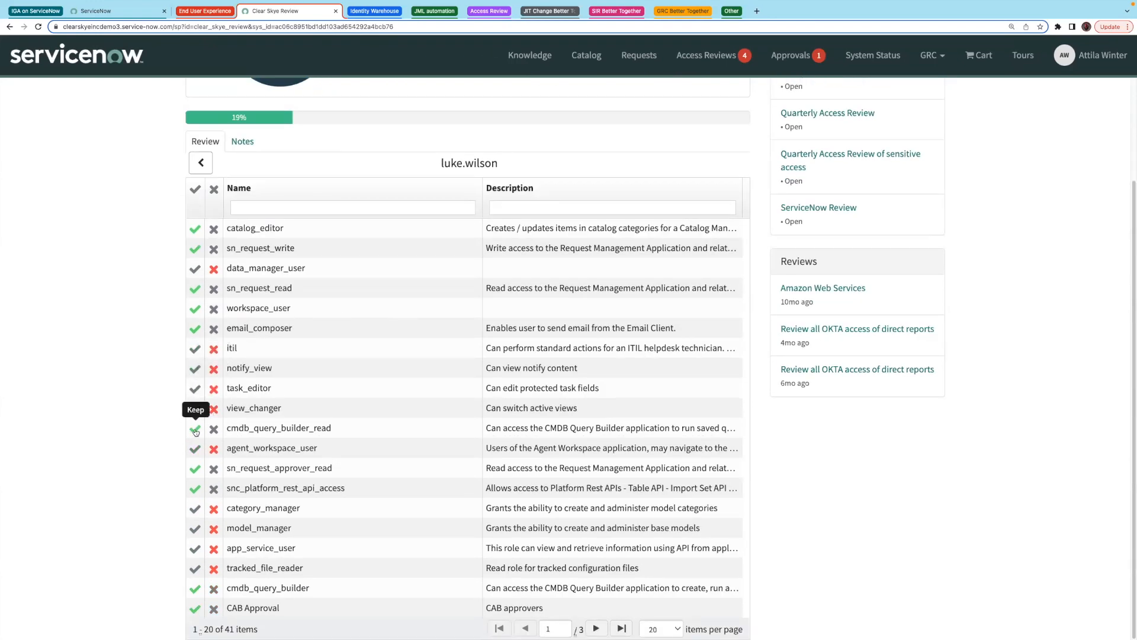
scroll(107, 408, "up", 1)
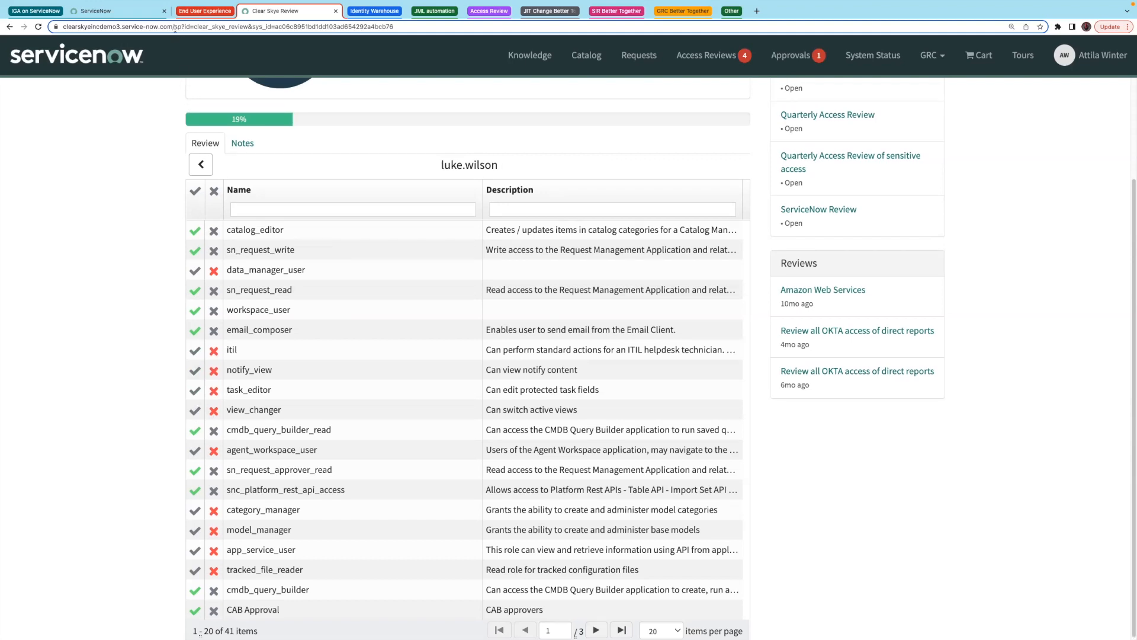
- Return to the service portal home page at clearskyeincdemo3.service-now.com/sp
left_click(178, 28)
left_click_drag(200, 27, 434, 31)
type("p")
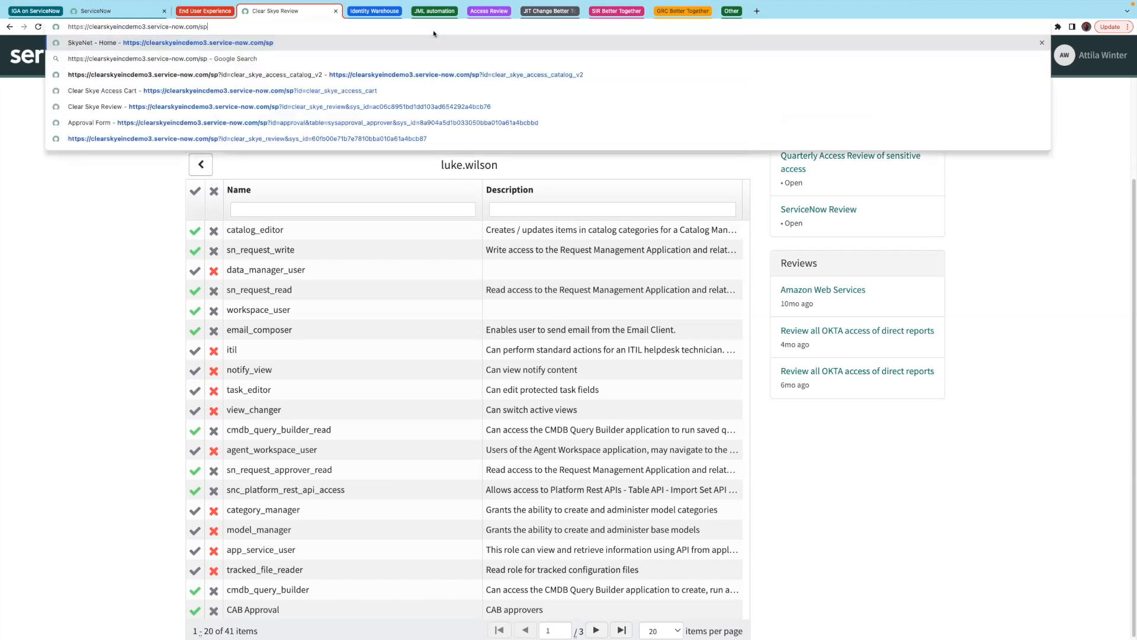
key("Return")
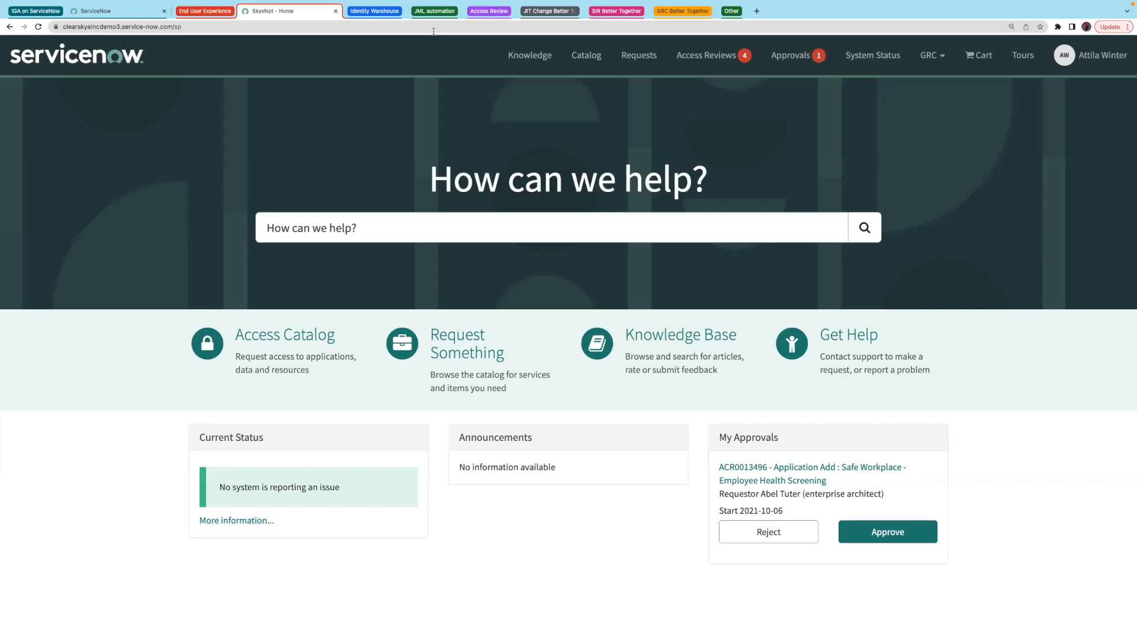
- Switch to the Identities list in the Identity Warehouse and open the first active identity's record
left_click(374, 11)
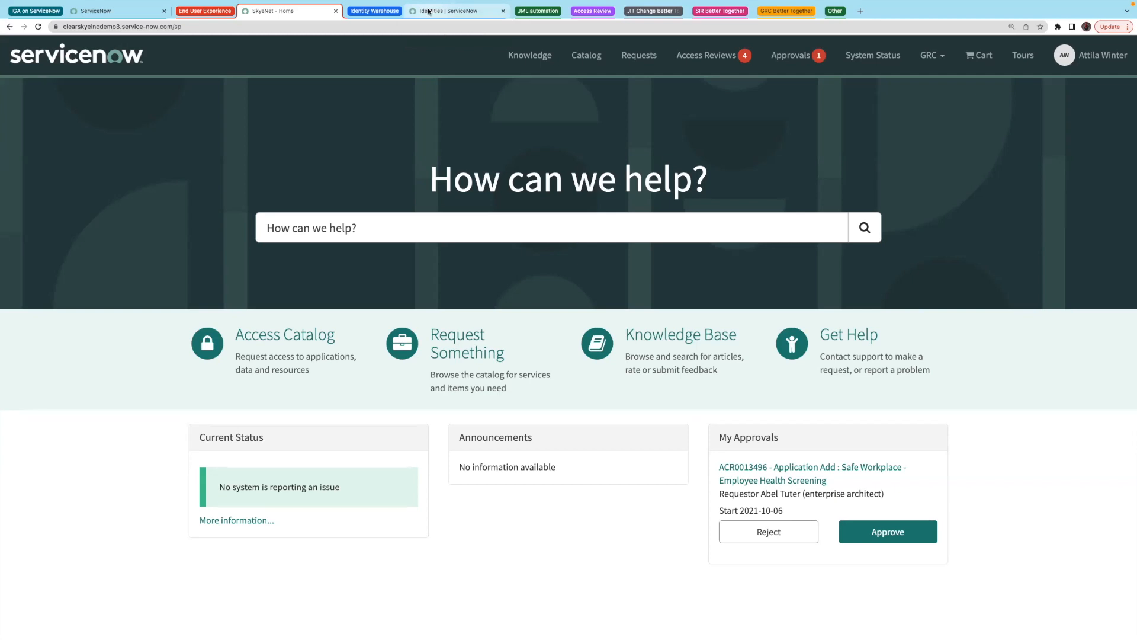
left_click(429, 11)
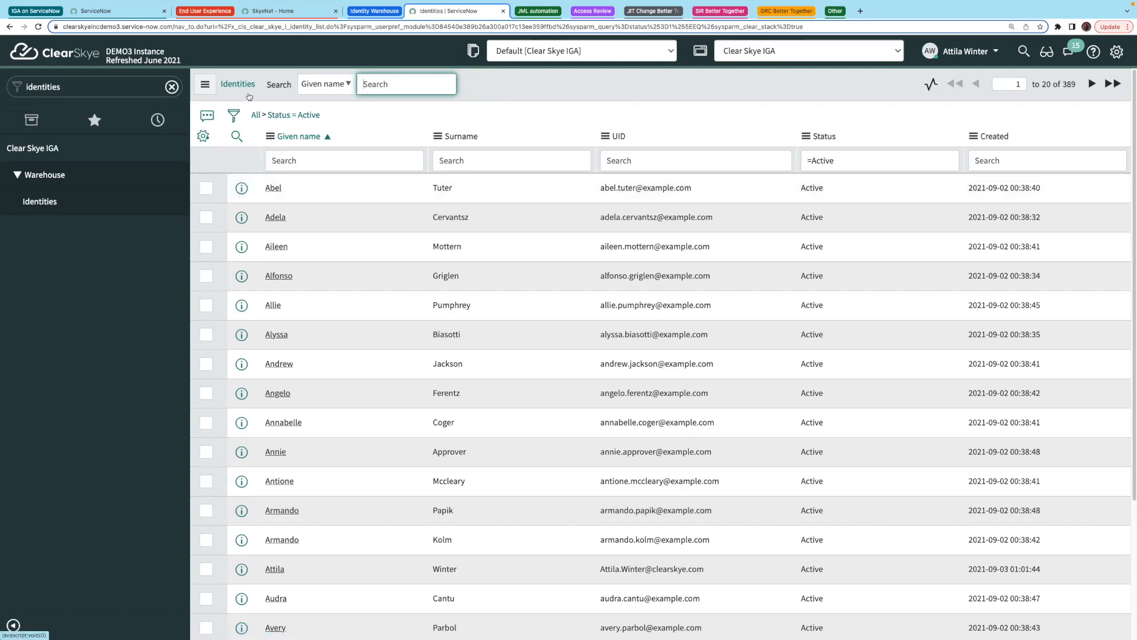
left_click(246, 189)
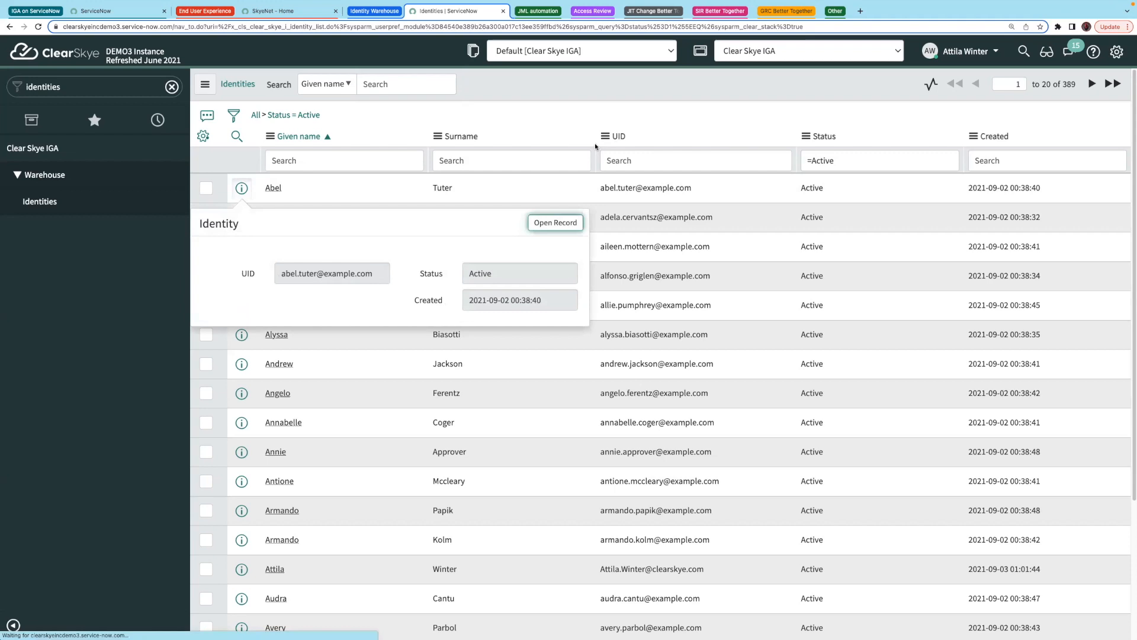
key("Return")
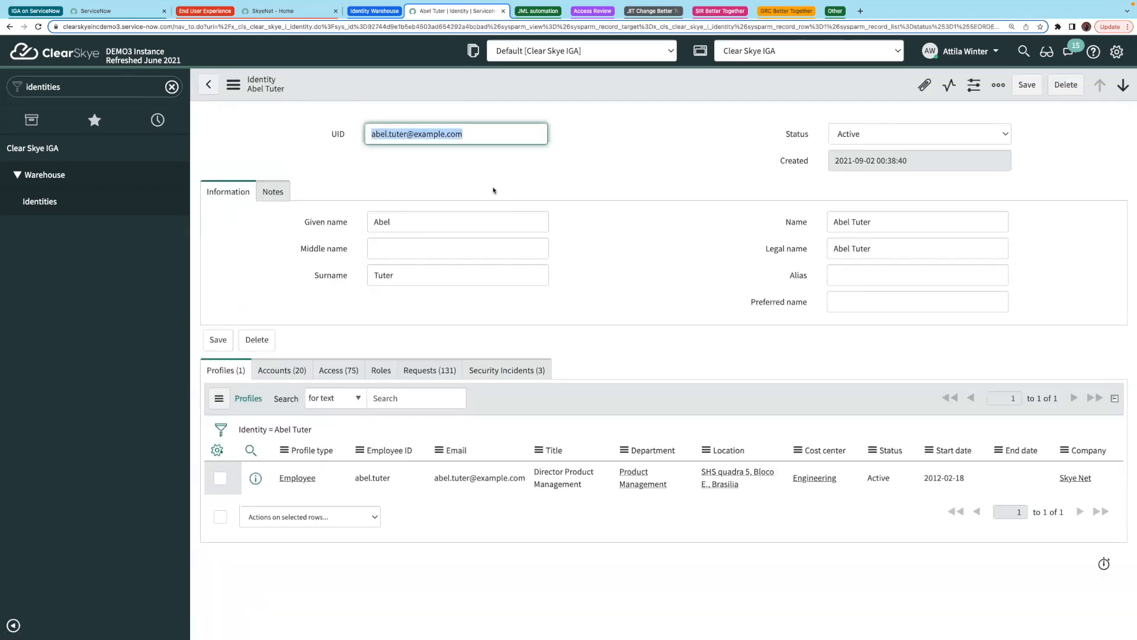
- Highlight the employee profile's type, title and location on the identity record, then open that profile
left_click(325, 480)
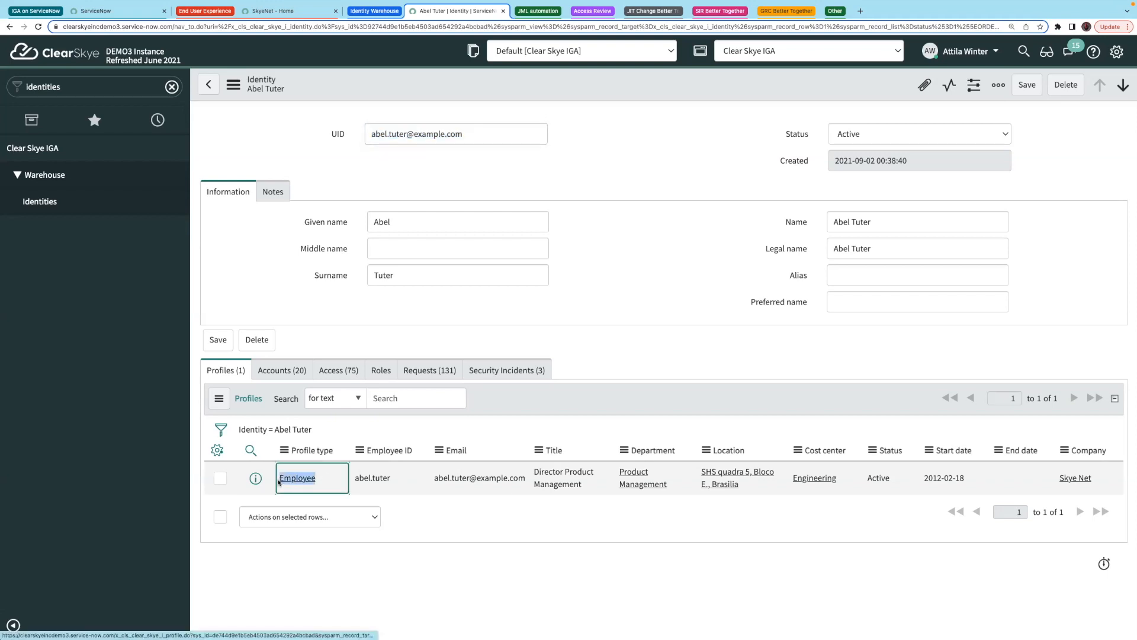
left_click_drag(583, 485, 535, 471)
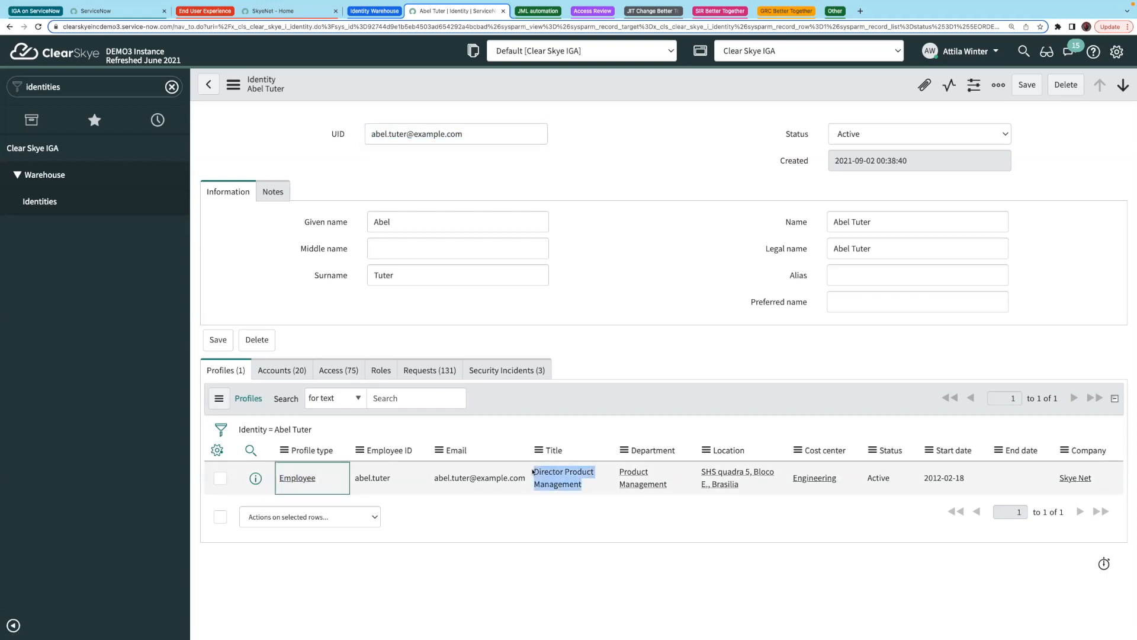
left_click_drag(740, 486, 703, 468)
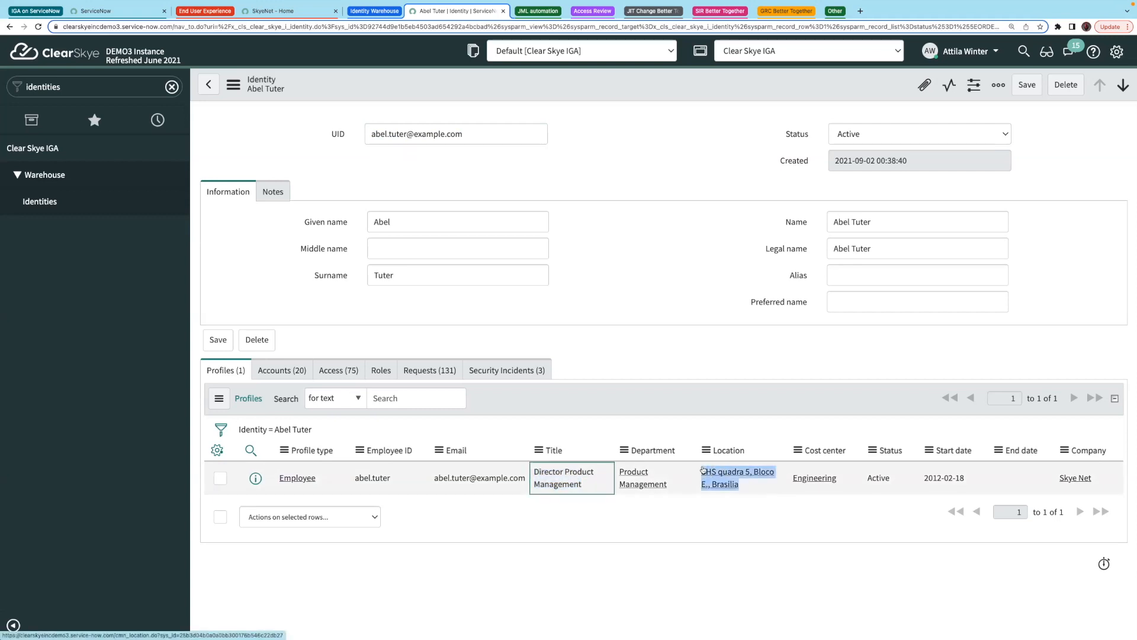
left_click(255, 479)
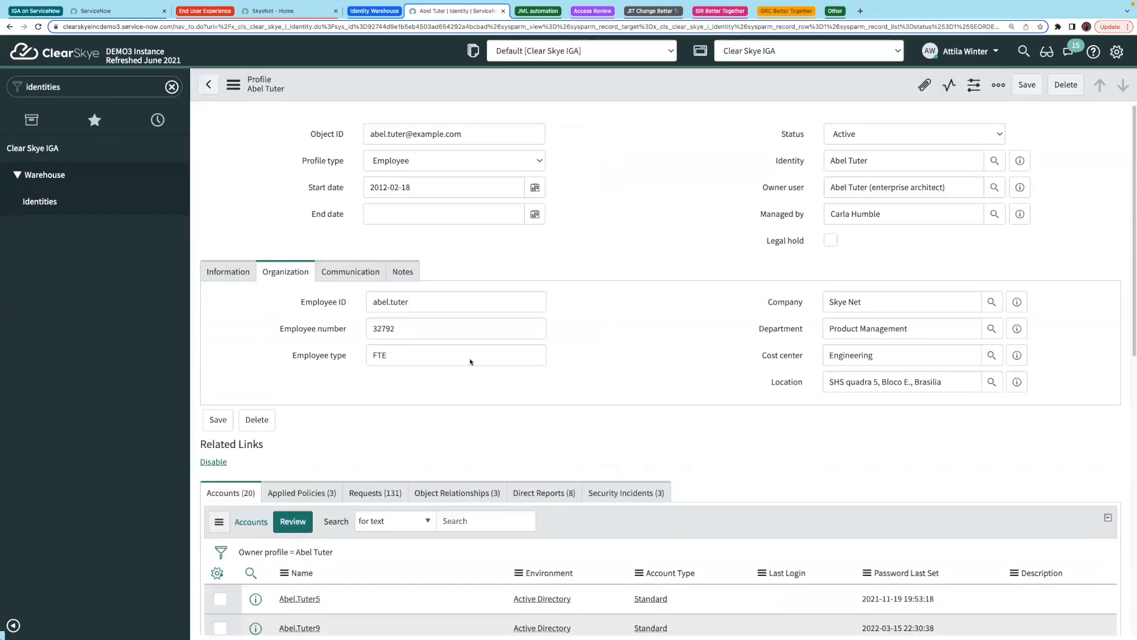
- Examine the profile's organization details and the accounts it owns across all environments
scroll(339, 391, "down", 3)
scroll(339, 391, "down", 4)
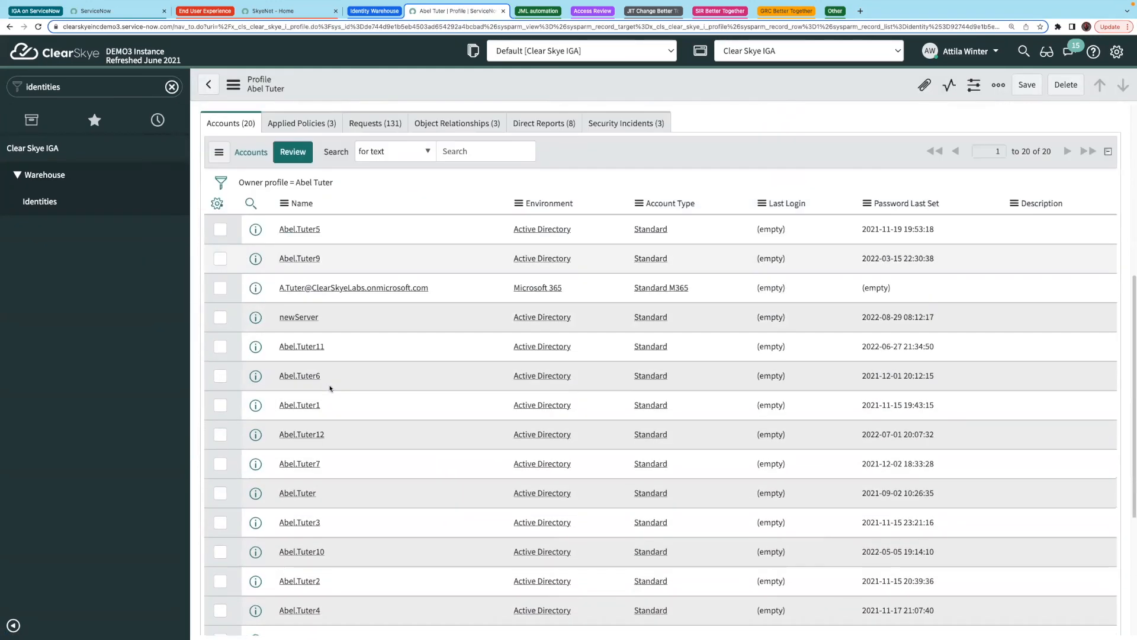
scroll(330, 396, "up", 6)
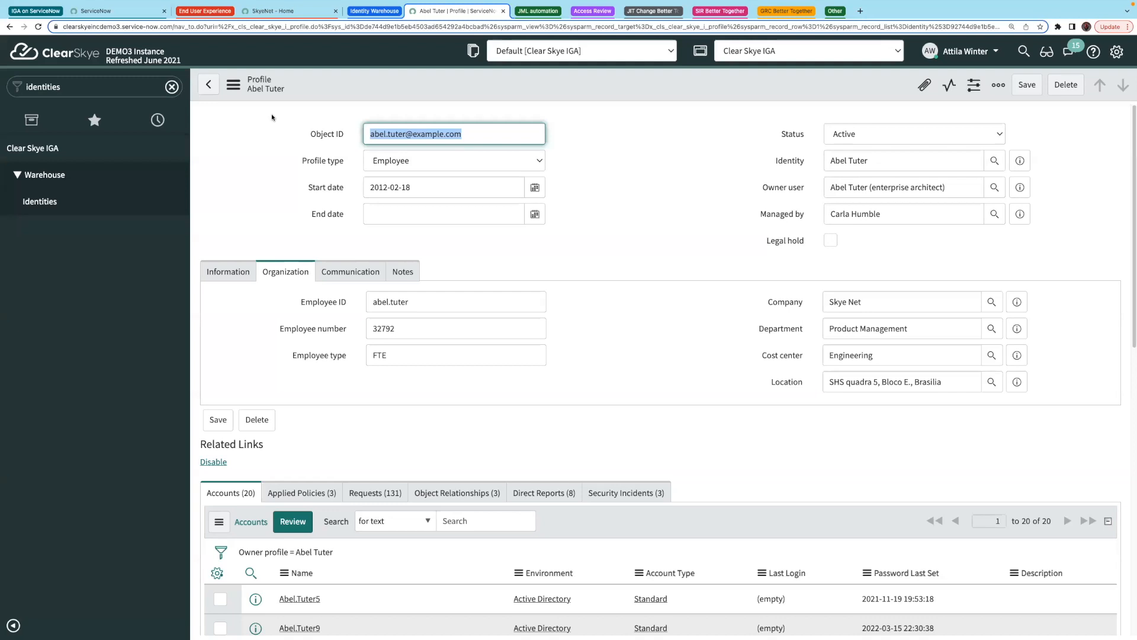
scroll(256, 208, "down", 1)
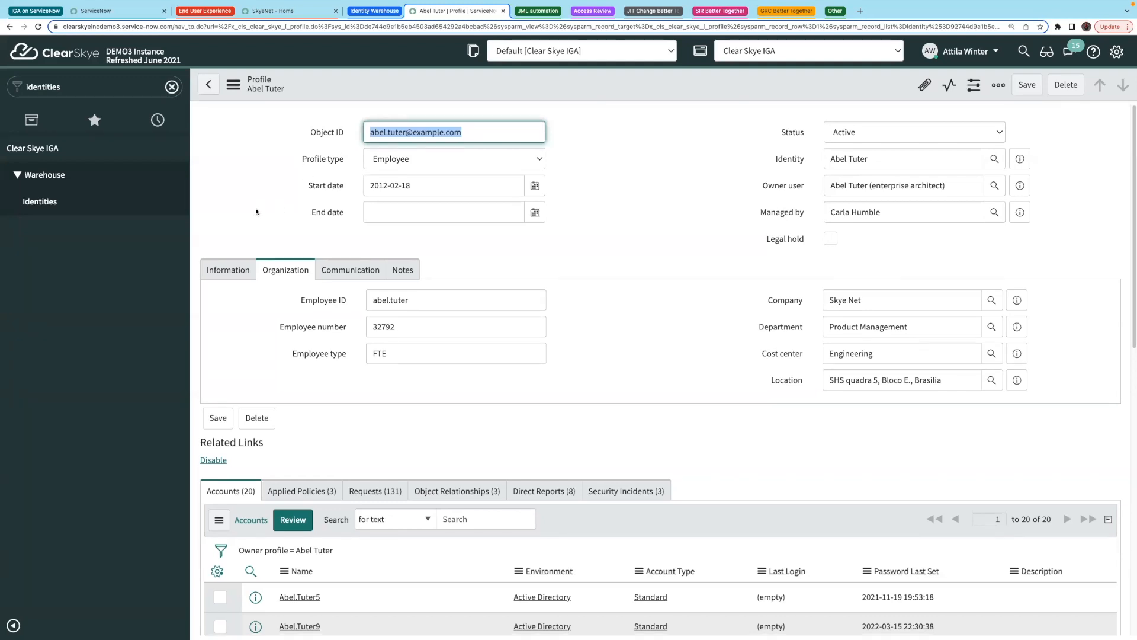
scroll(263, 216, "down", 2)
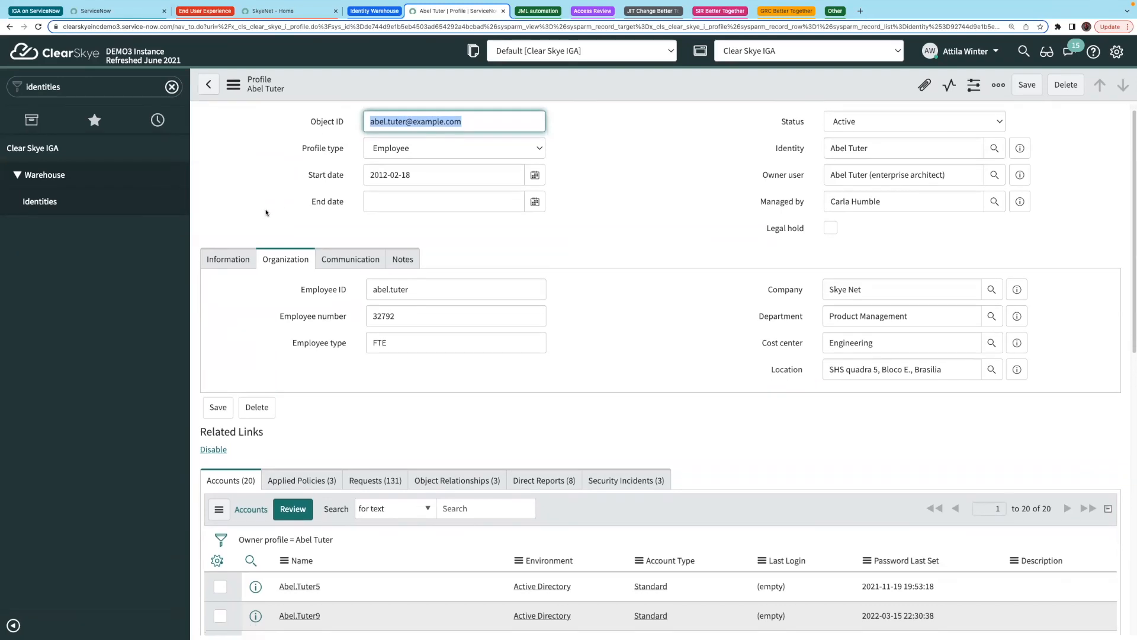
scroll(266, 212, "down", 5)
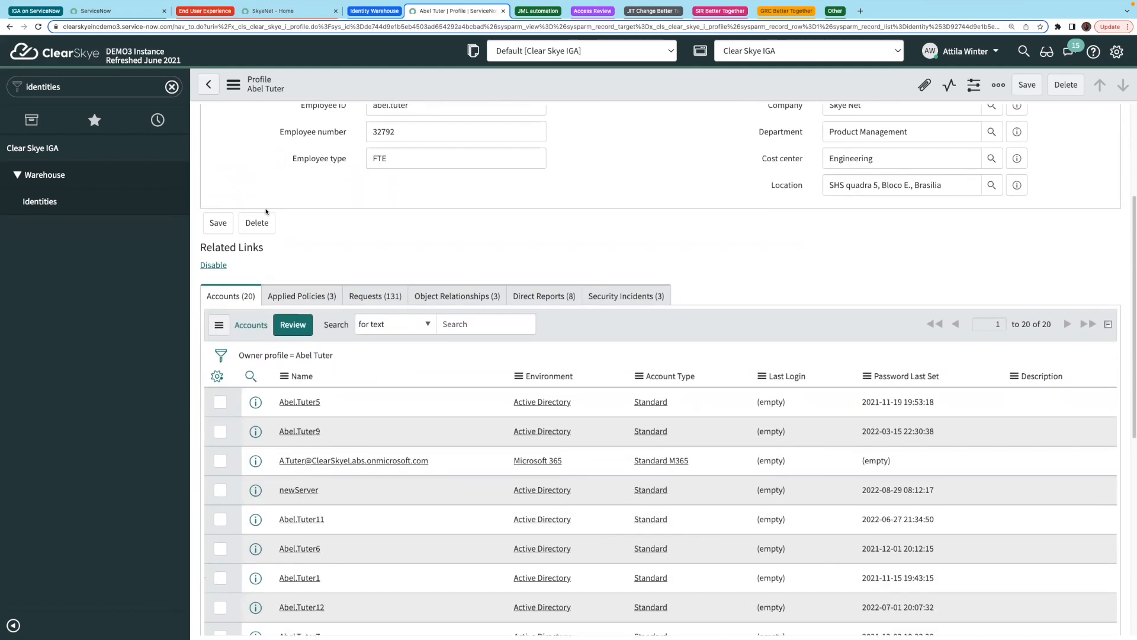
scroll(266, 212, "down", 4)
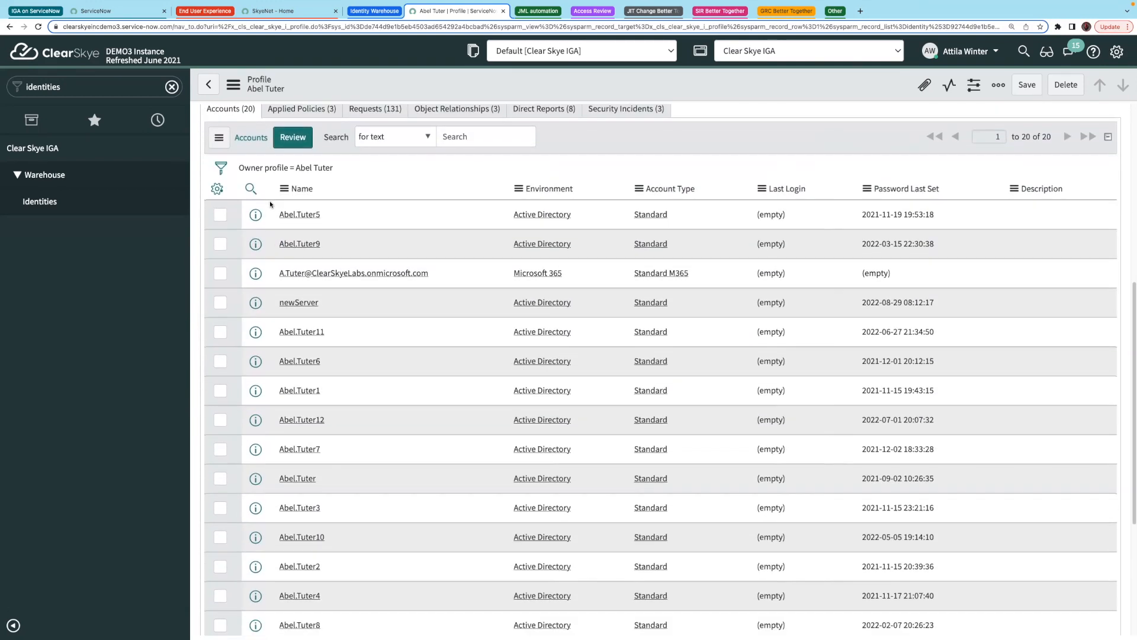
scroll(270, 204, "up", 2)
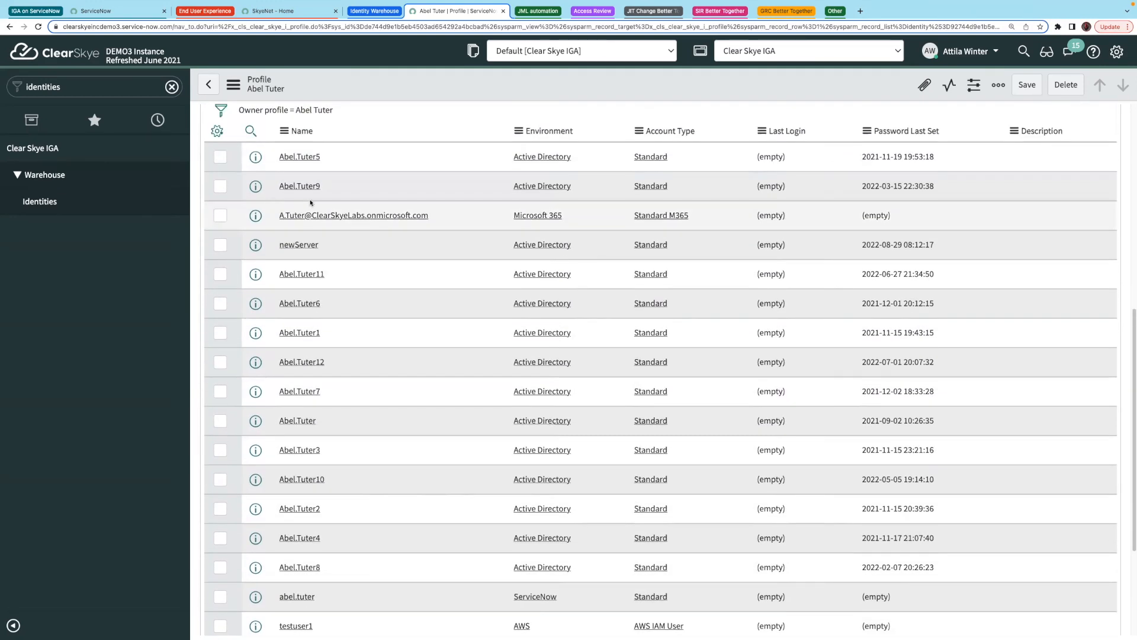
scroll(425, 235, "down", 3)
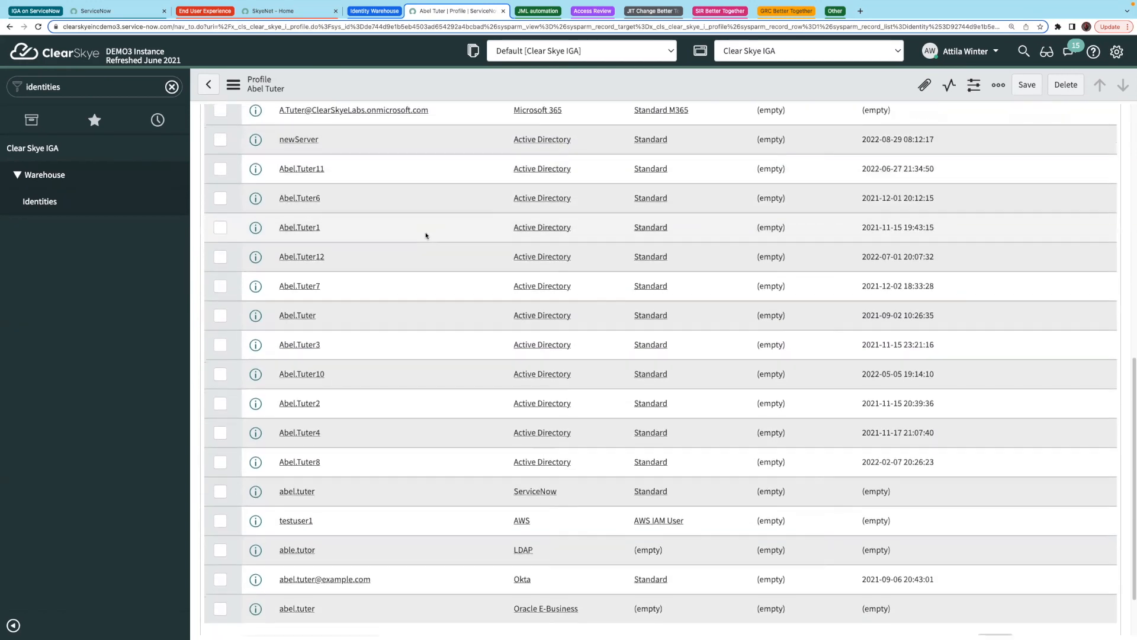
scroll(425, 235, "down", 1)
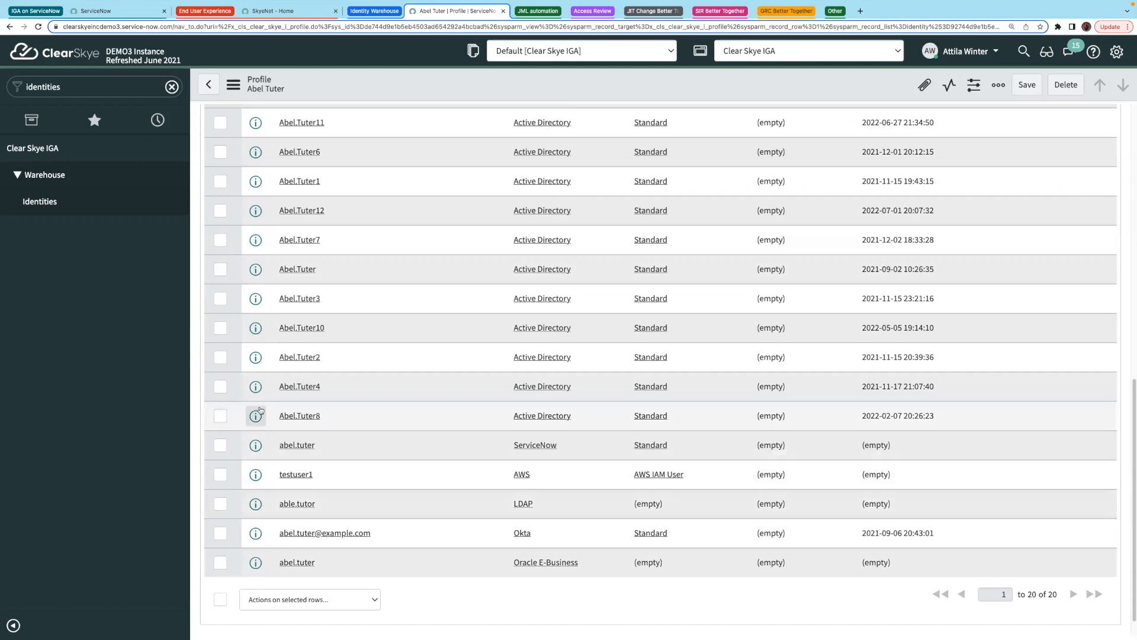
scroll(256, 415, "up", 1)
- Open the Active Directory account whose password was last set on 2021-09-02 and show its entitlements
left_click(255, 340)
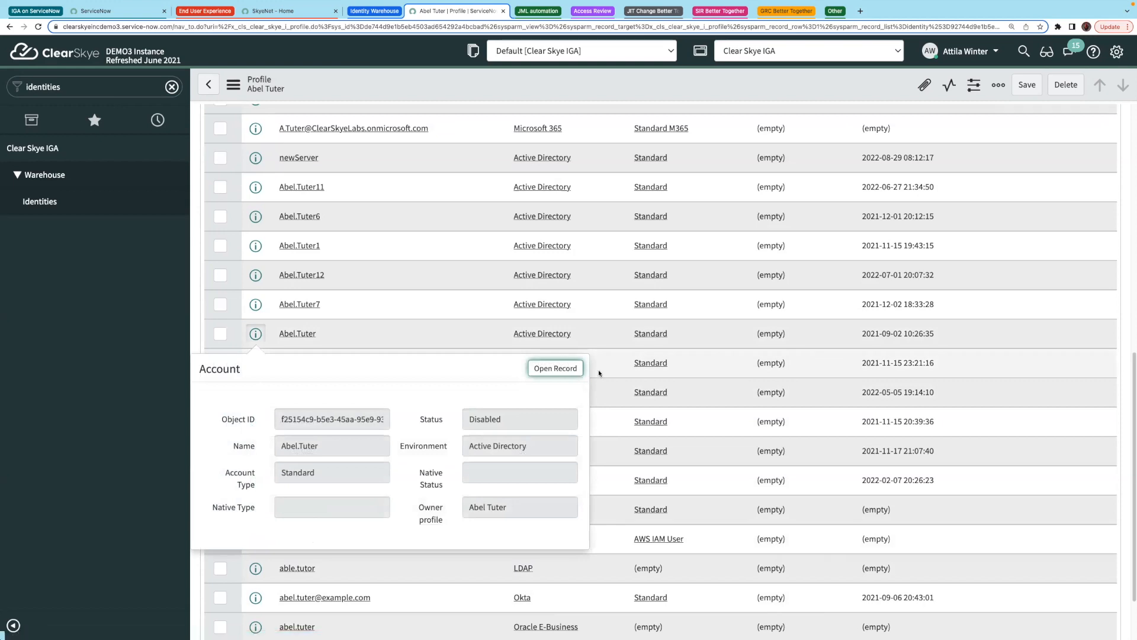
scroll(584, 379, "down", 4)
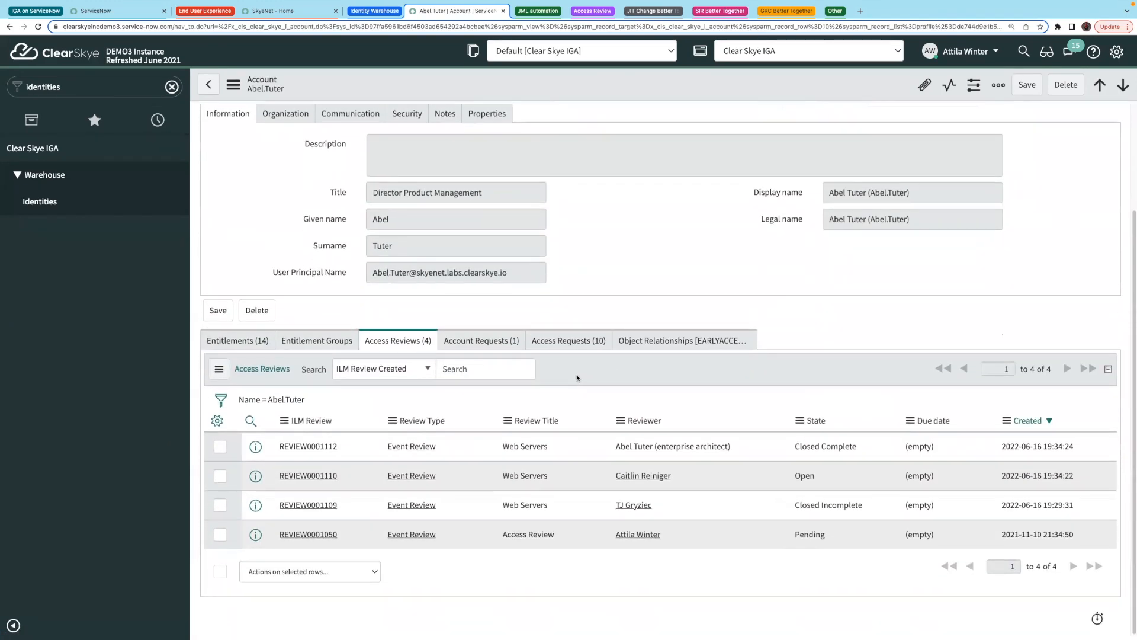
left_click(243, 361)
- Examine the account's entitlements, highlighting Product Management Mobile Device Users, Brasilia Users and Brasilia VPN Users
scroll(321, 448, "down", 1)
scroll(320, 448, "down", 4)
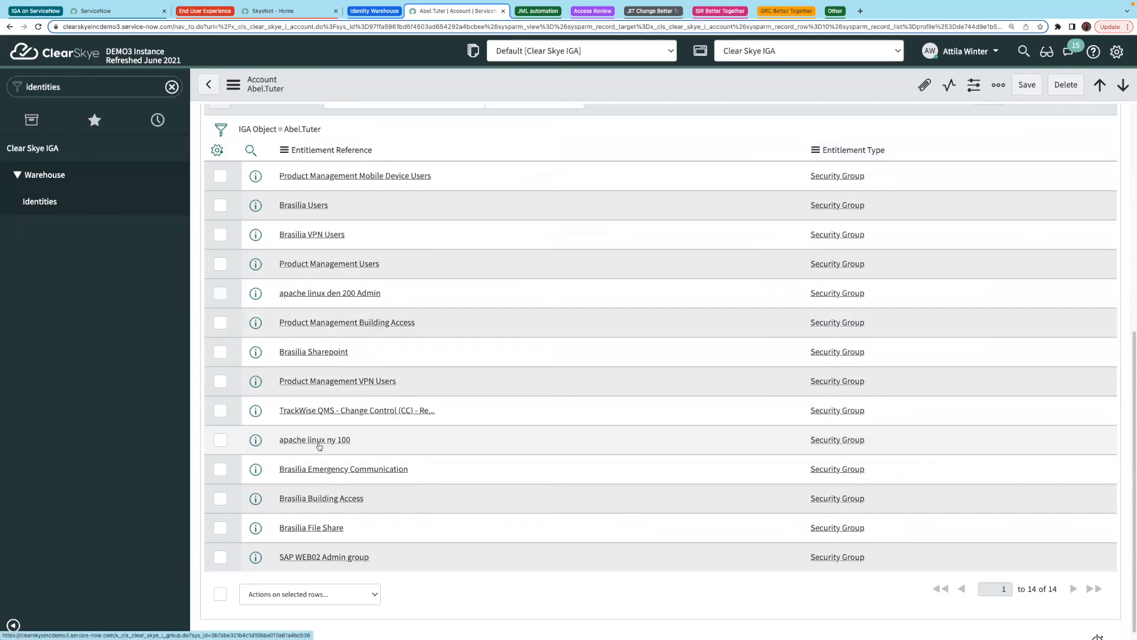
scroll(367, 332, "up", 4)
scroll(404, 227, "down", 2)
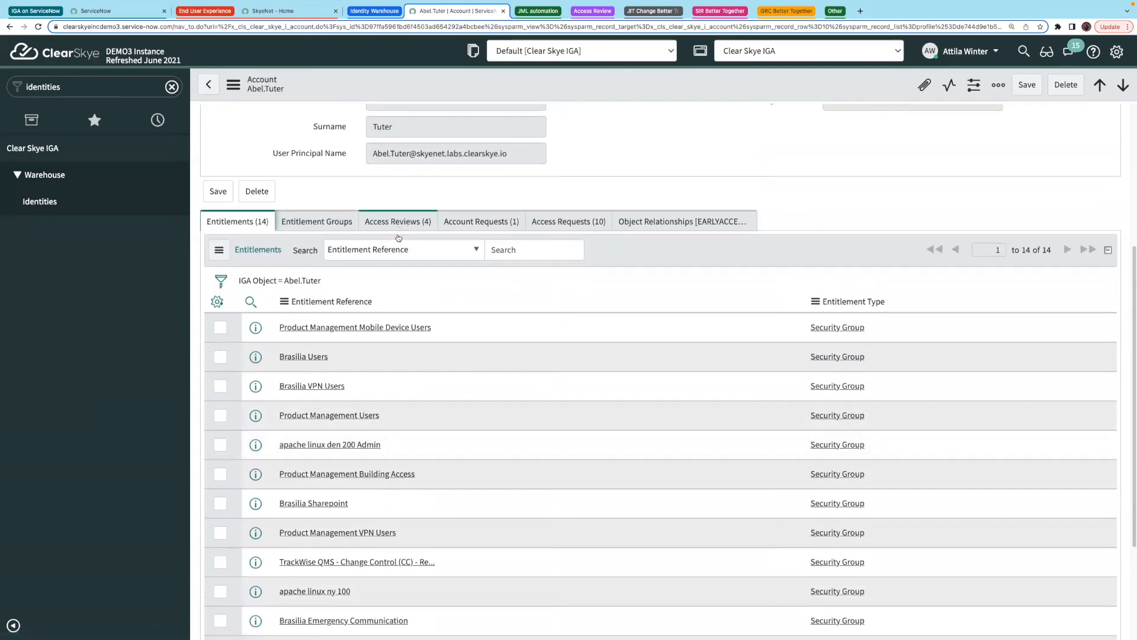
scroll(442, 239, "down", 1)
left_click_drag(440, 245, 277, 245)
left_click_drag(333, 276, 269, 272)
left_click_drag(348, 304, 276, 301)
left_click(296, 331)
- View the account's access reviews and its access requests
scroll(332, 332, "up", 3)
left_click(386, 324)
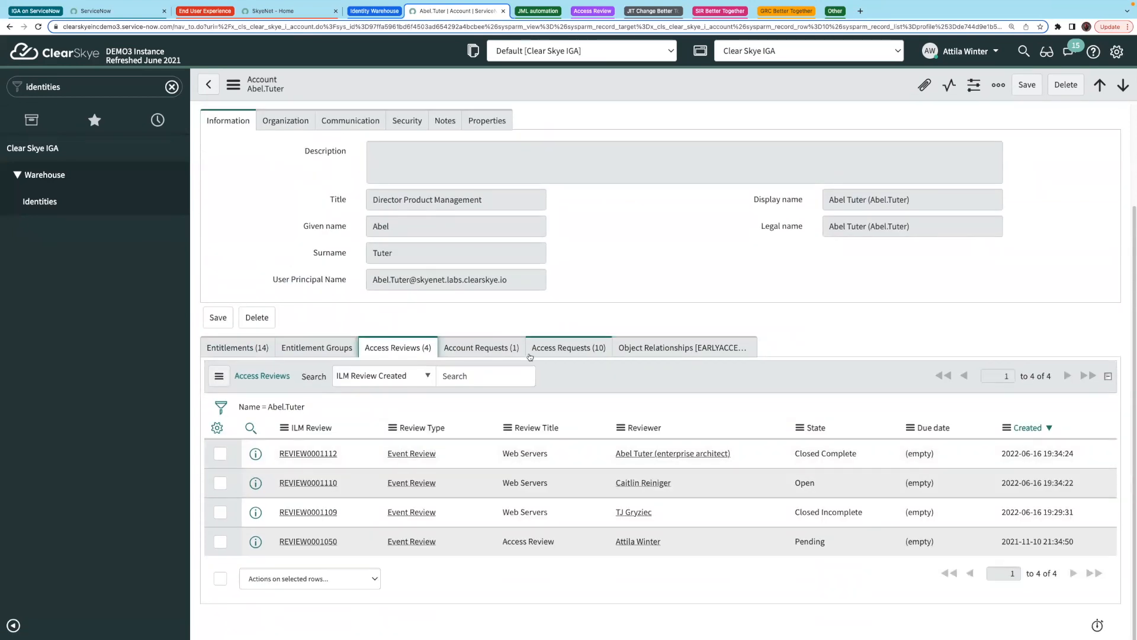
left_click(566, 352)
scroll(522, 402, "down", 4)
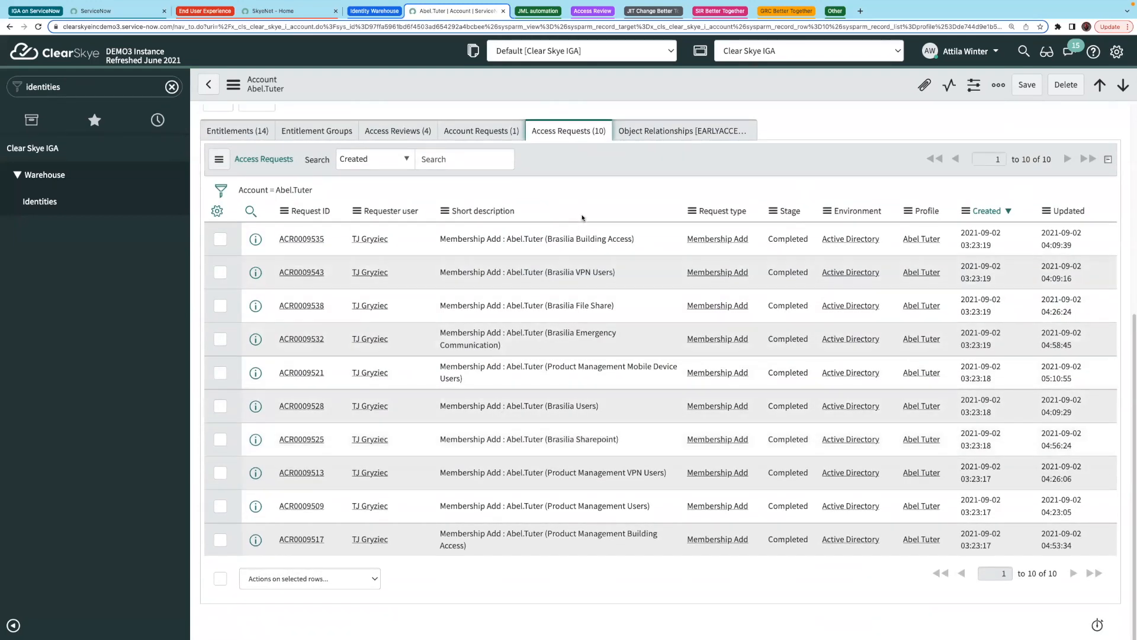
- Switch to the lifecycle policies dashboard, view the available policy types and open the Development department access policy
left_click(543, 11)
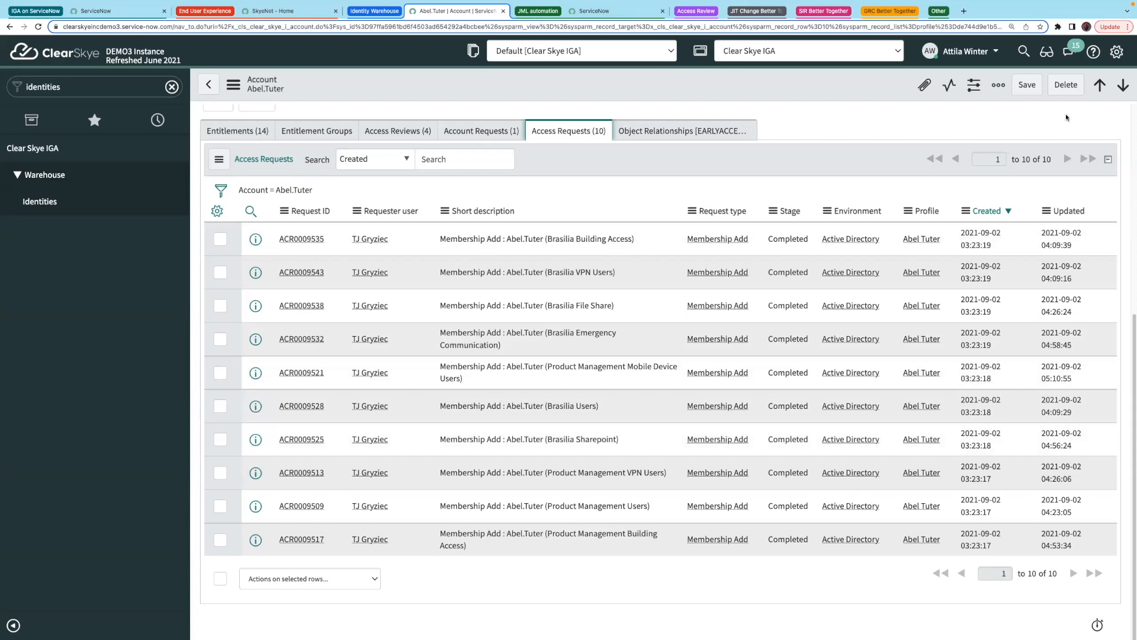
left_click(590, 16)
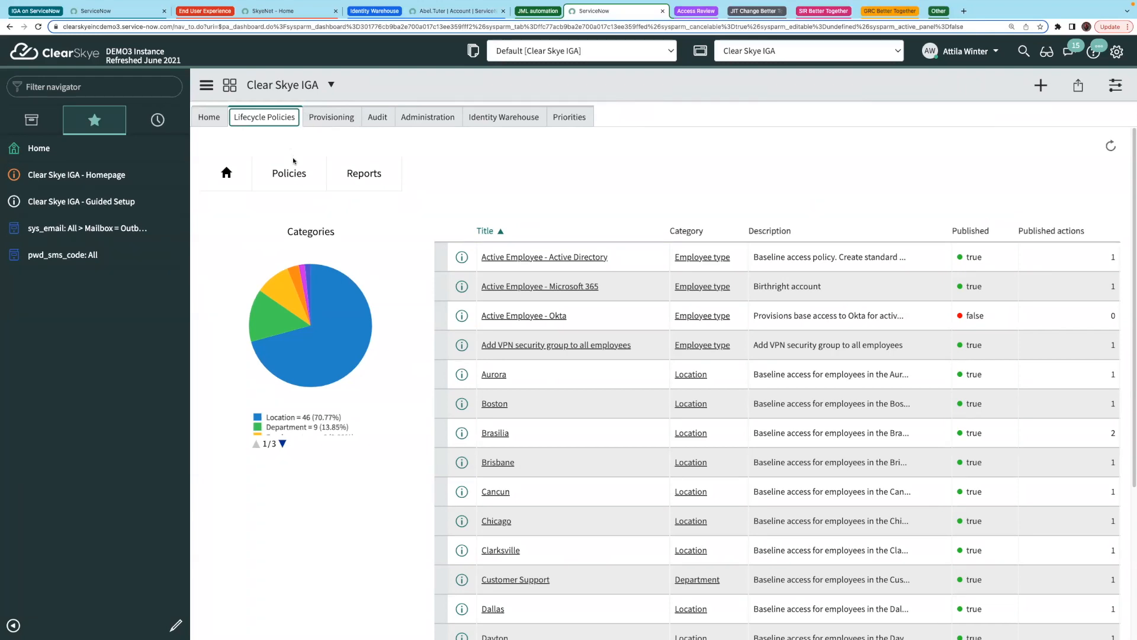
left_click(291, 171)
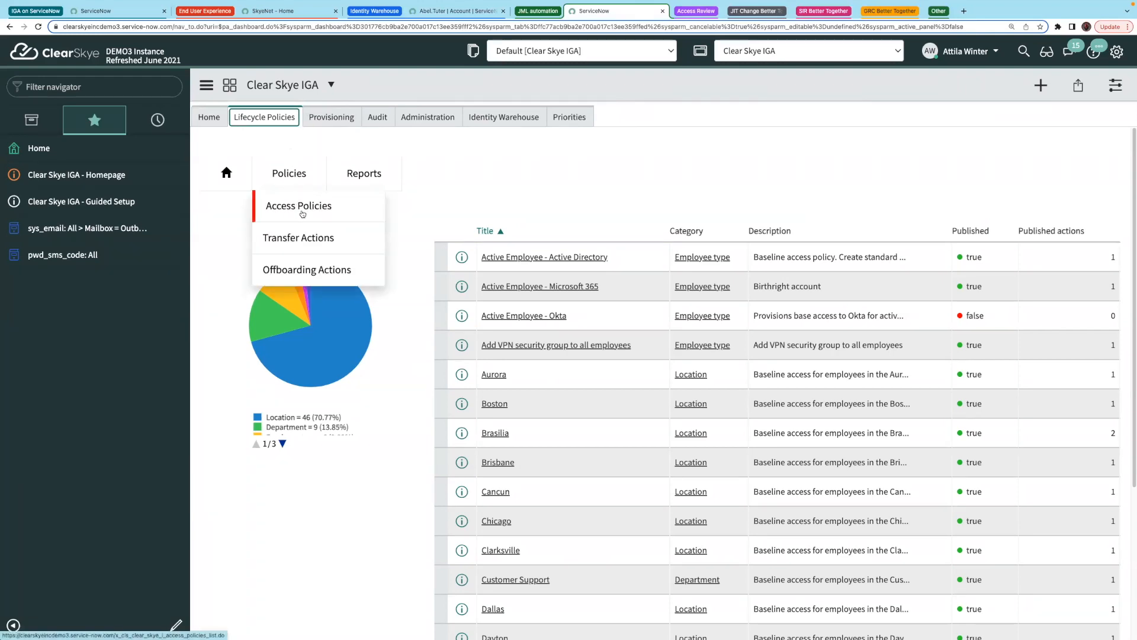
scroll(513, 199, "down", 1)
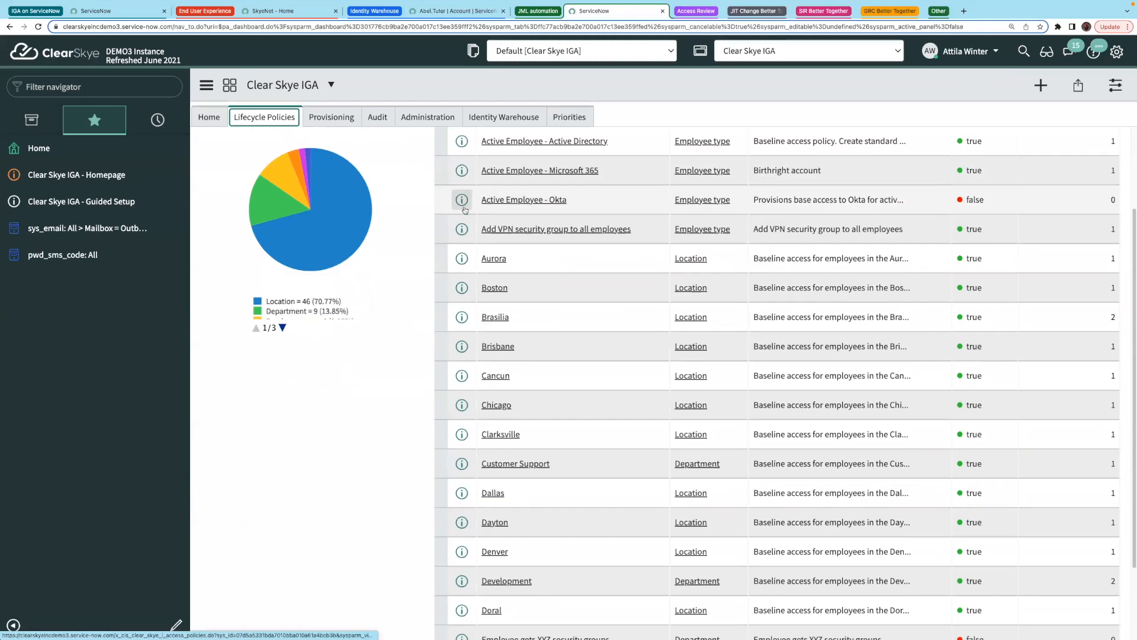
scroll(465, 213, "down", 3)
left_click(462, 482)
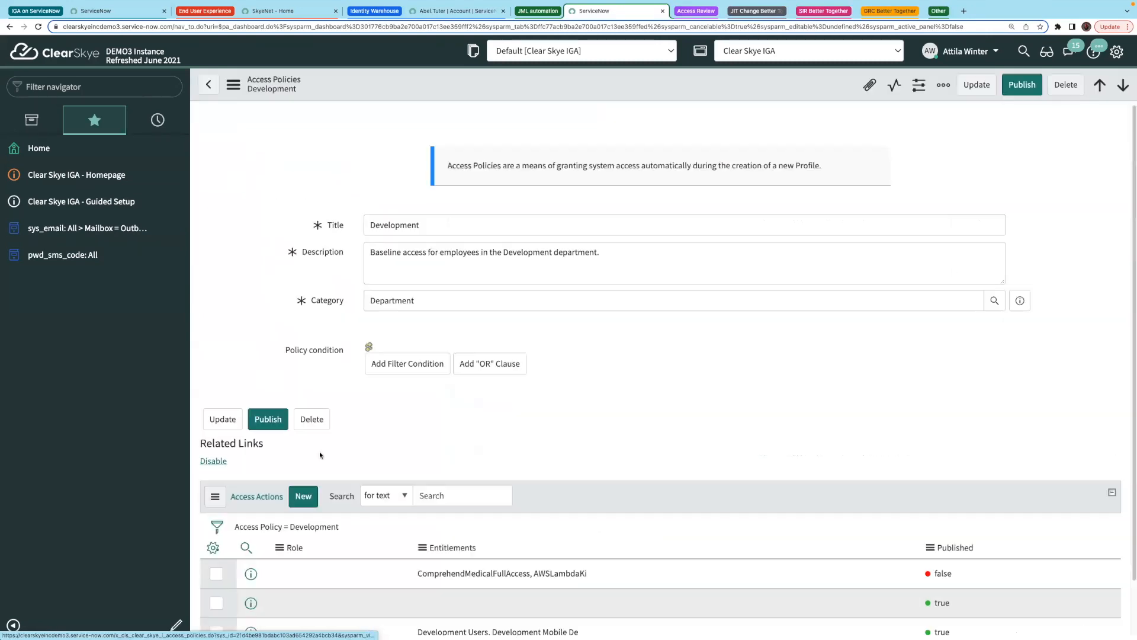
- Examine the Development policy's profile type, department and company conditions, highlighting the Skye Net company value
scroll(615, 376, "down", 1)
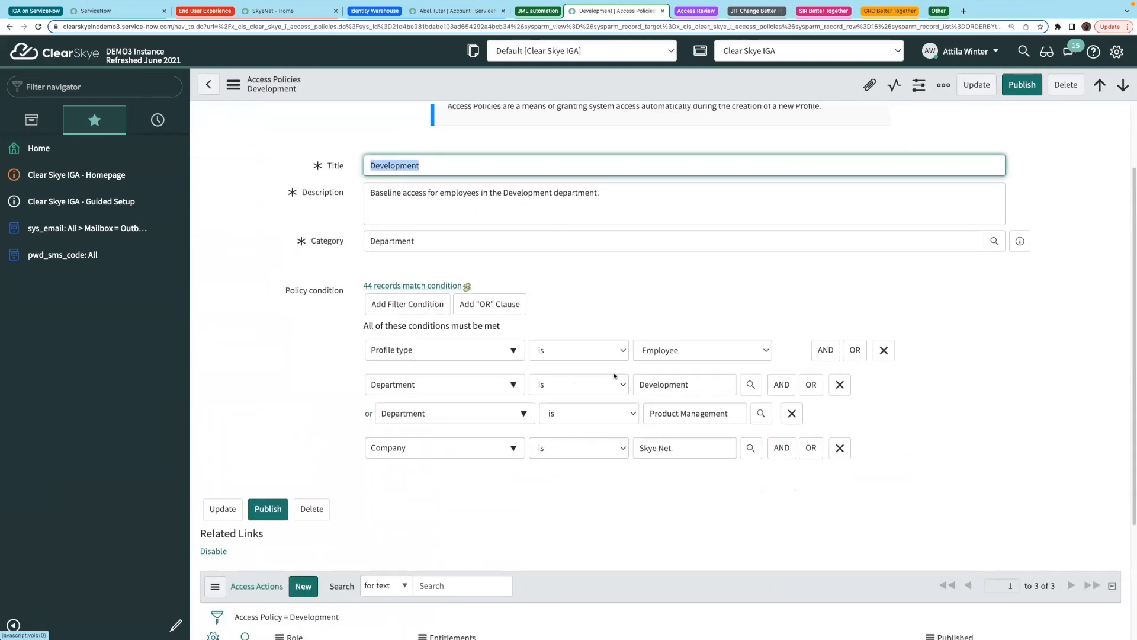
scroll(671, 408, "down", 1)
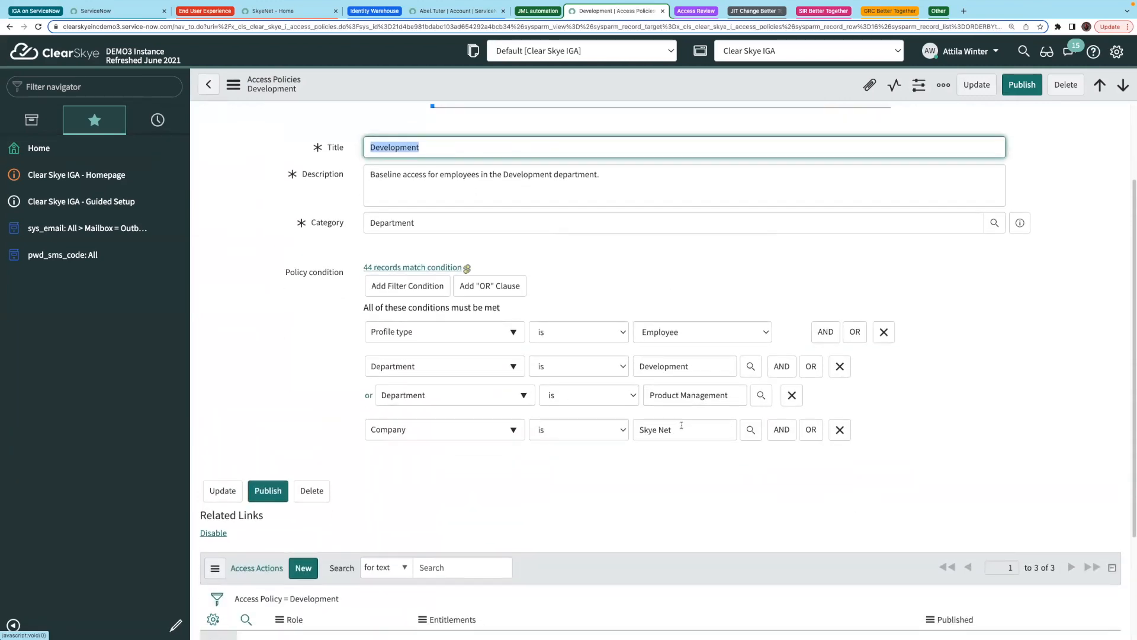
left_click_drag(675, 430, 628, 432)
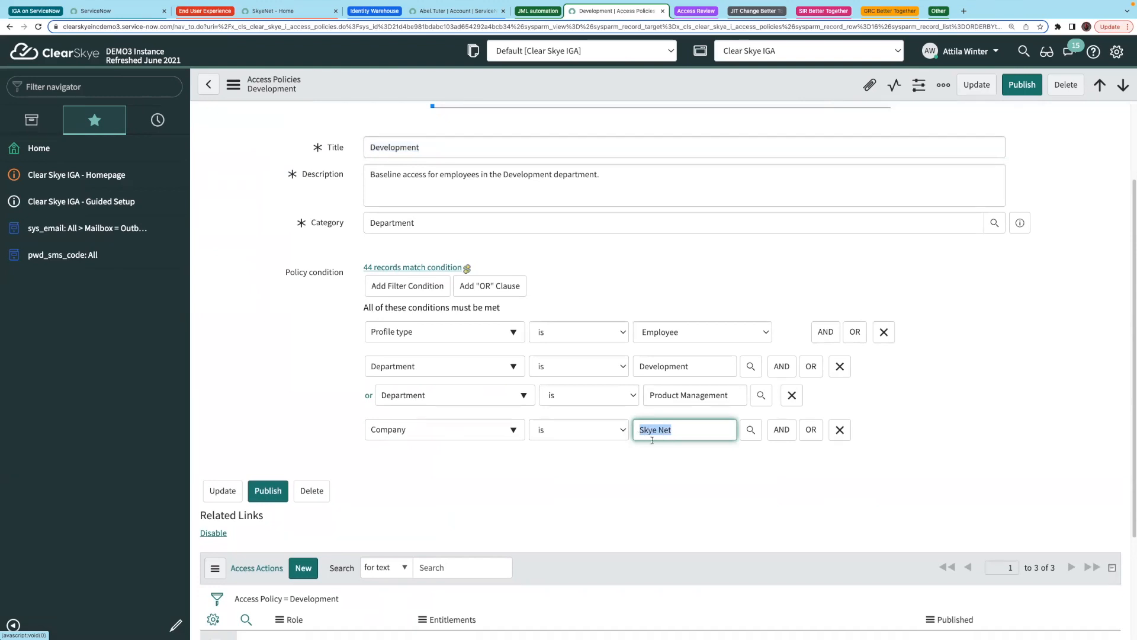
scroll(654, 431, "down", 3)
scroll(577, 380, "up", 3)
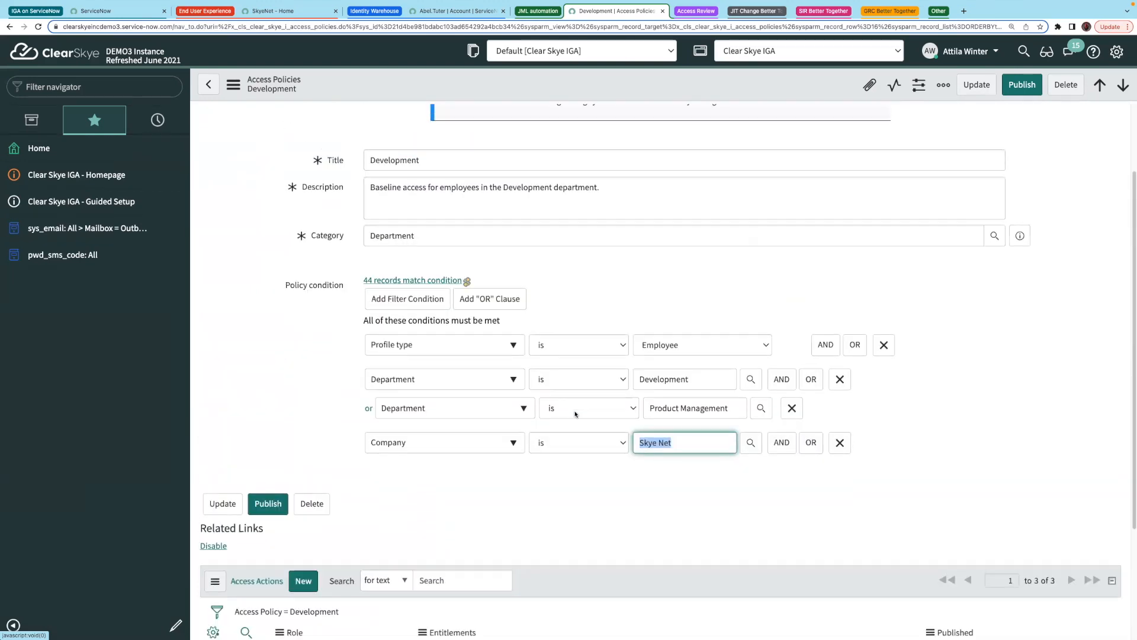
scroll(399, 333, "down", 3)
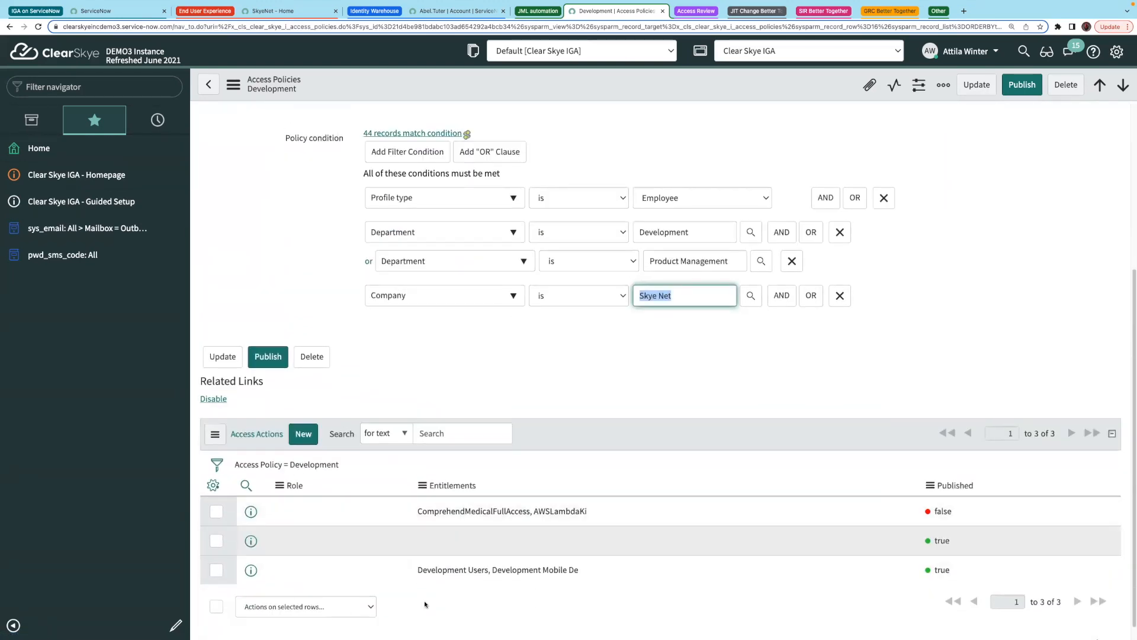
- Preview the policy's Active Directory access action, highlighting its Development entitlements, and preview the ServiceNow access action
left_click(250, 570)
scroll(335, 592, "down", 6)
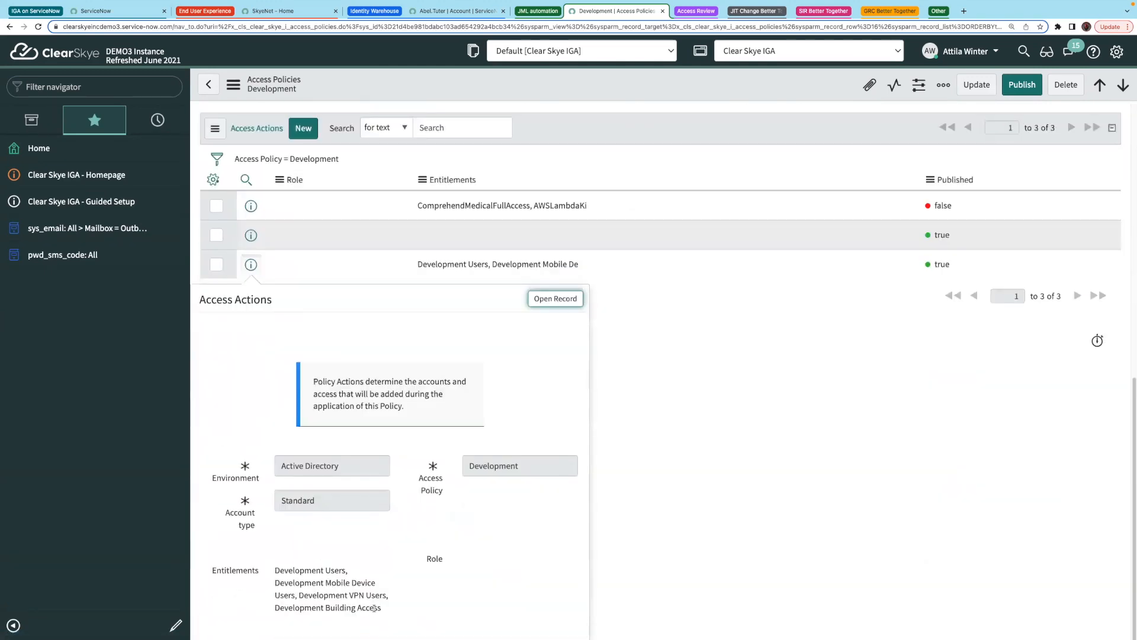
left_click_drag(388, 613, 279, 570)
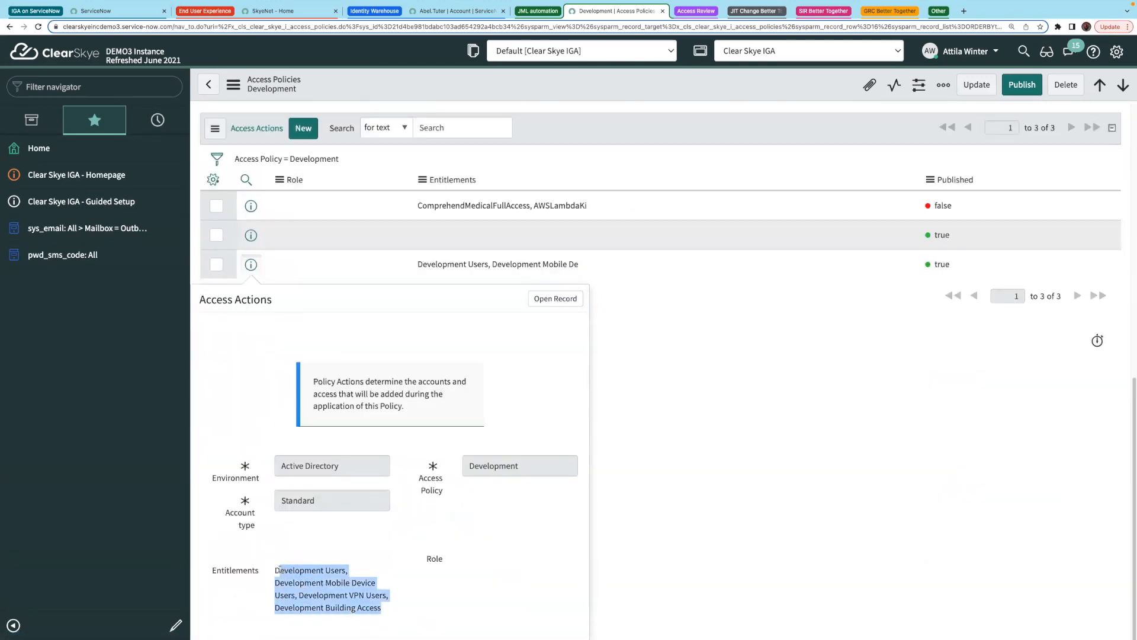
left_click(250, 235)
scroll(308, 391, "down", 3)
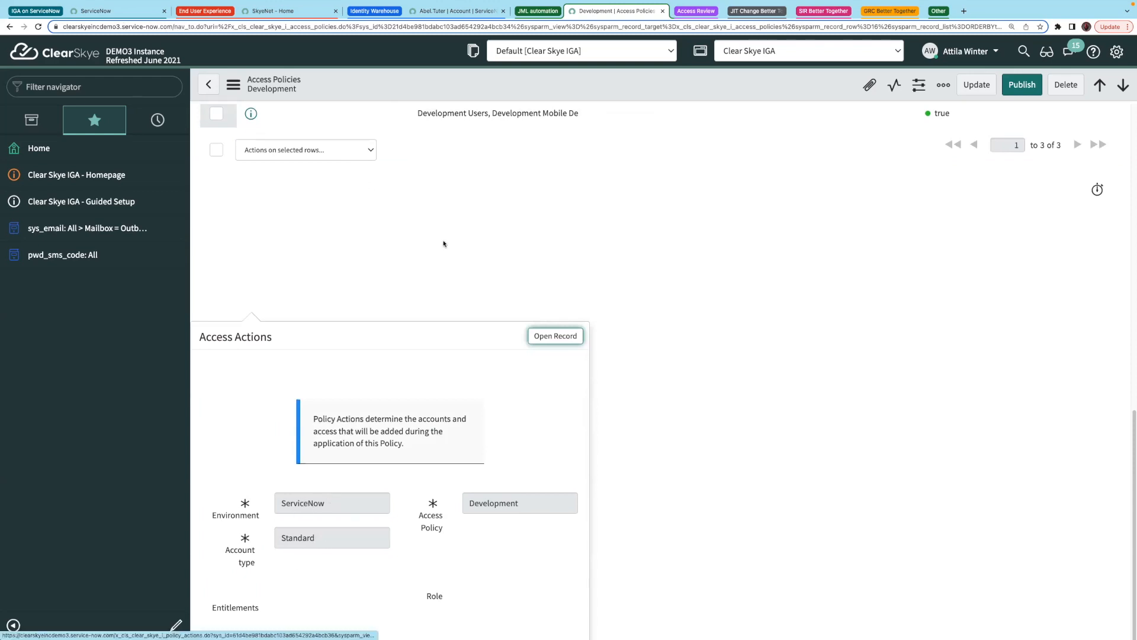
- Return to the lifecycle policies dashboard and show the policy types, including Transfer Actions and Offboarding Actions
left_click(10, 26)
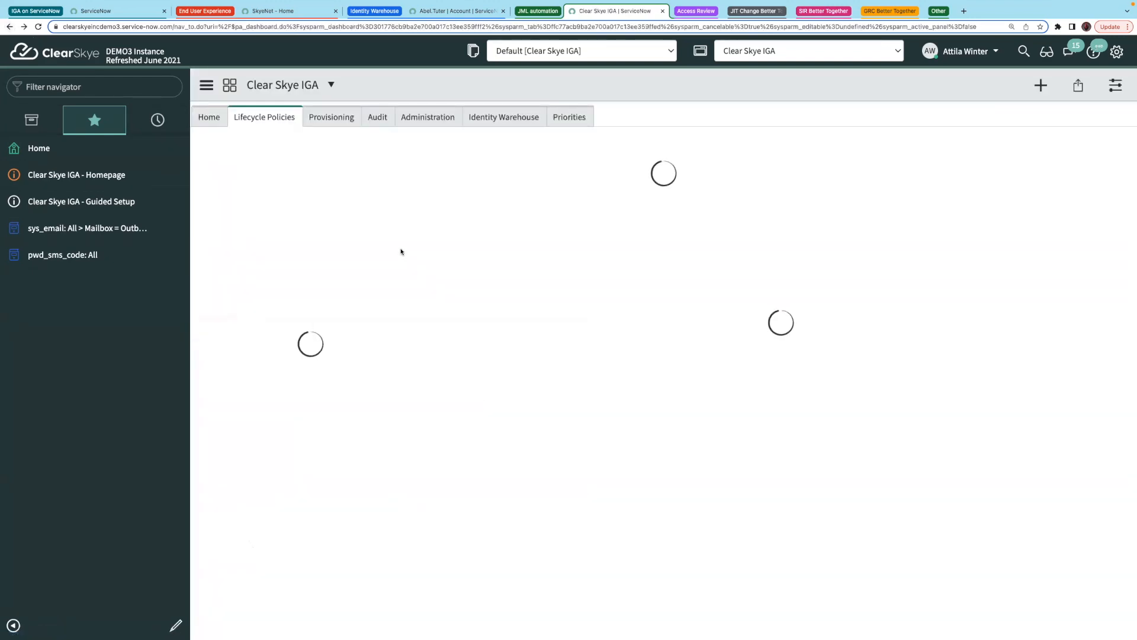
left_click(289, 173)
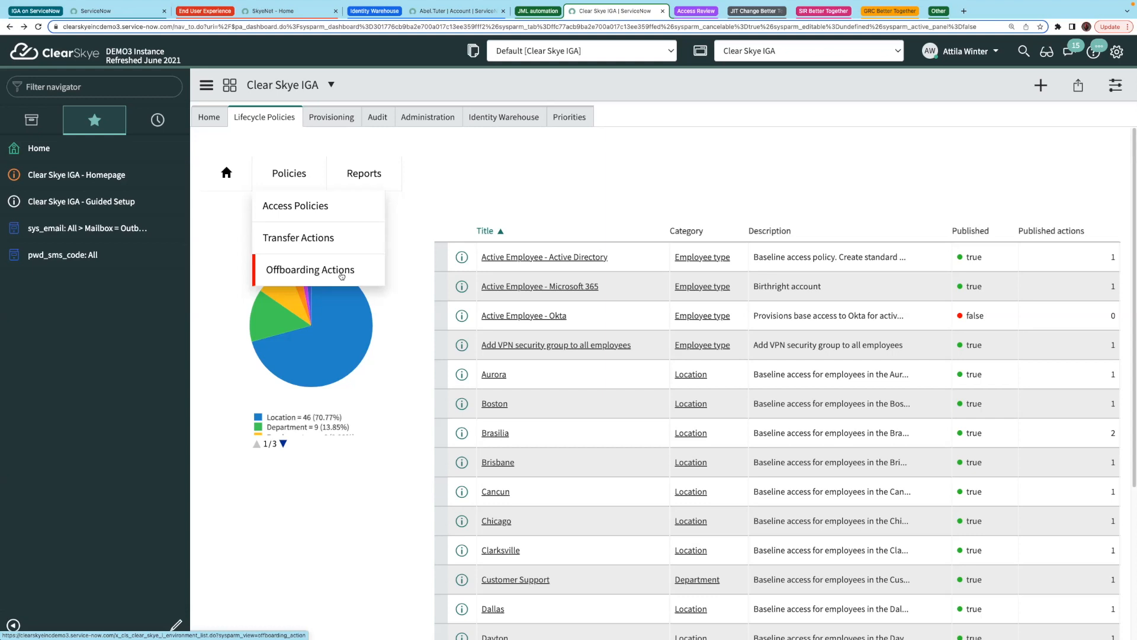
- Show the audit dashboard and open the Quarterly Access Review campaign from the active review campaigns
left_click(382, 123)
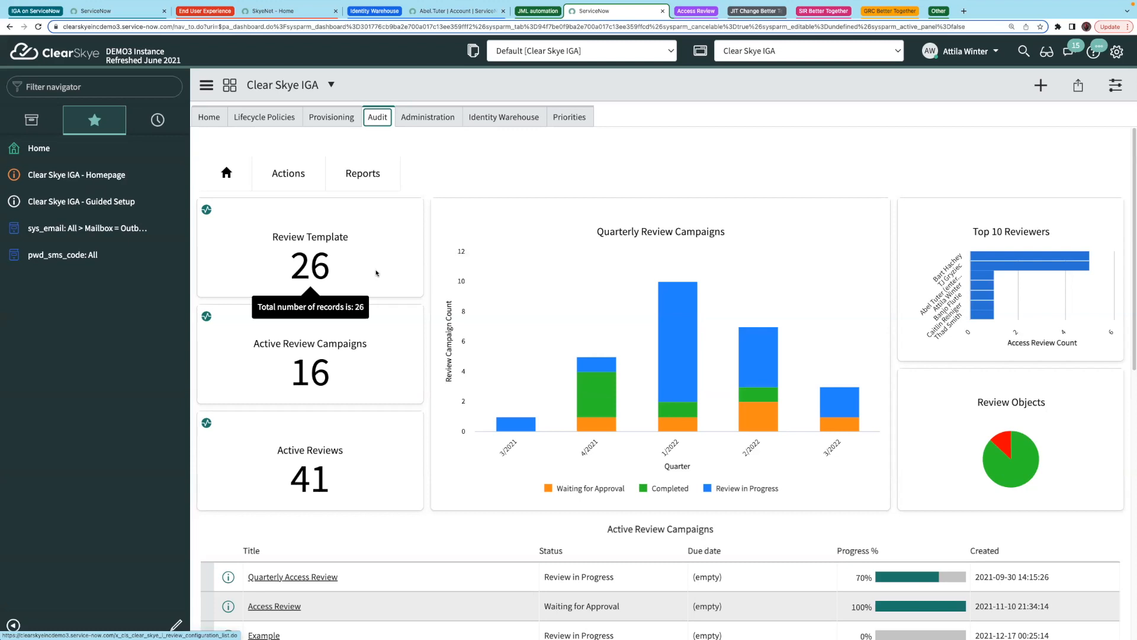
scroll(347, 343, "down", 1)
scroll(347, 343, "down", 1)
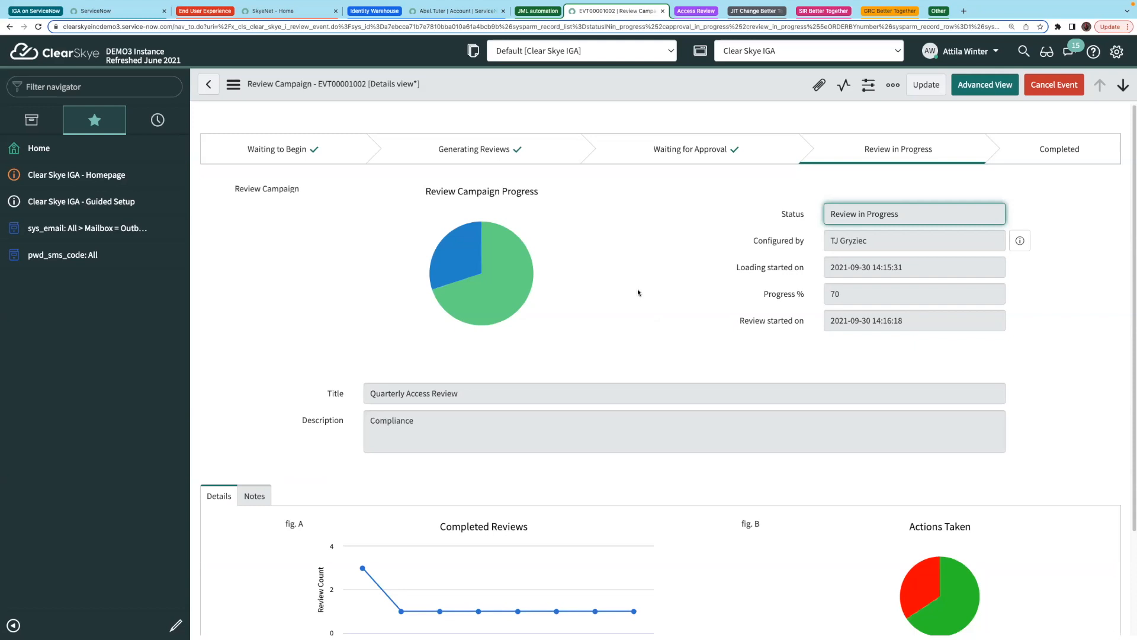
- Examine the campaign's closed and open review shares in the progress chart and list its open reviews
scroll(638, 290, "down", 1)
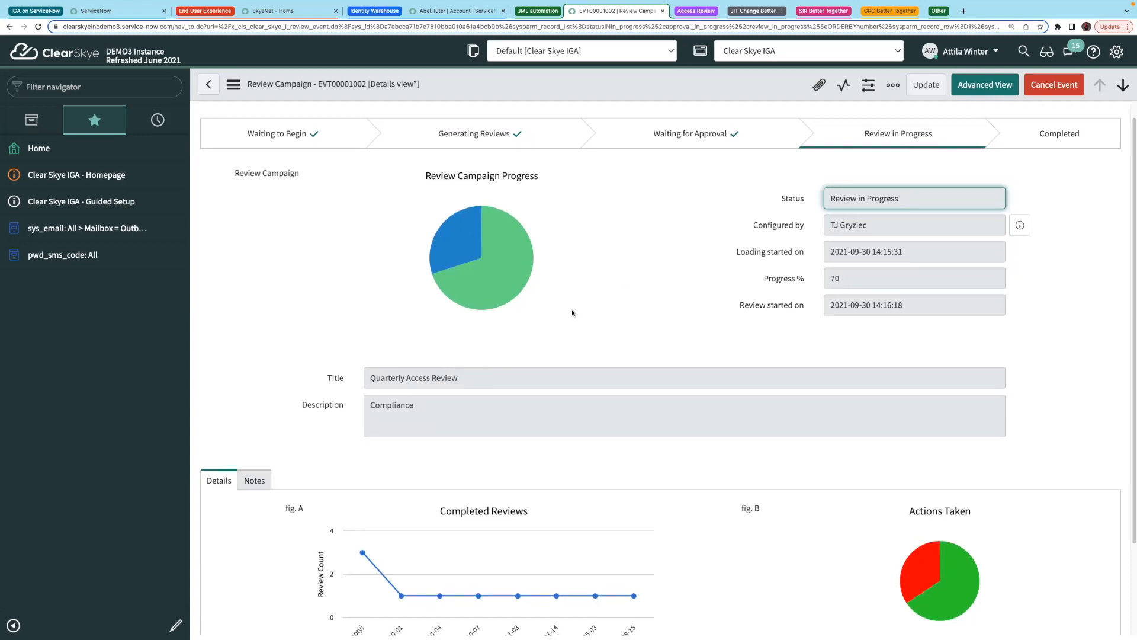
mouse_move(514, 252)
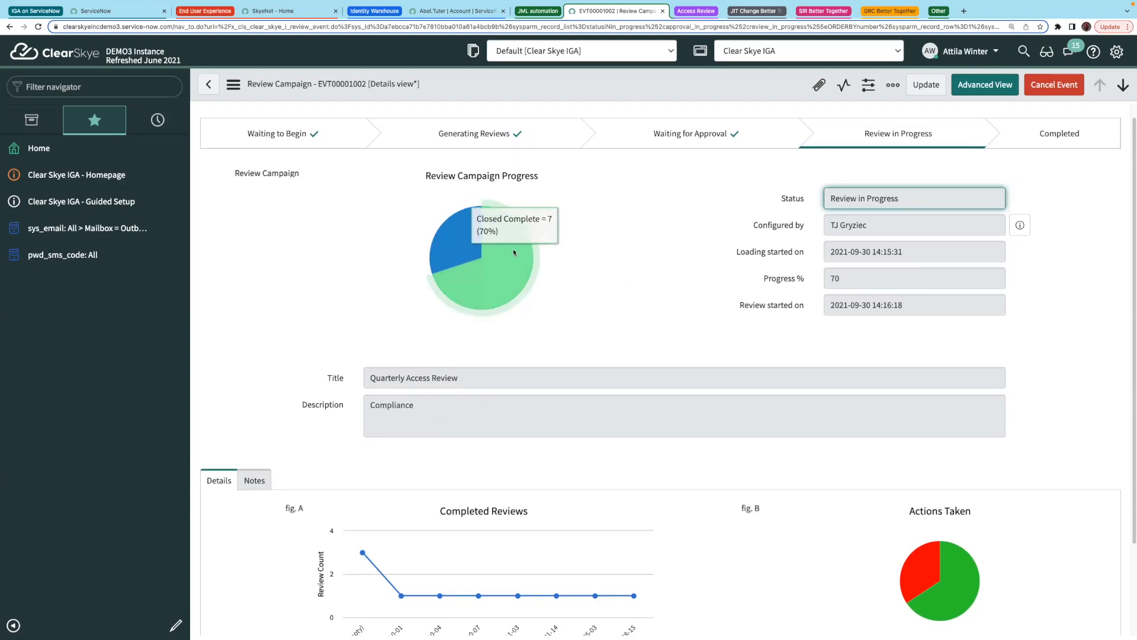
mouse_move(459, 248)
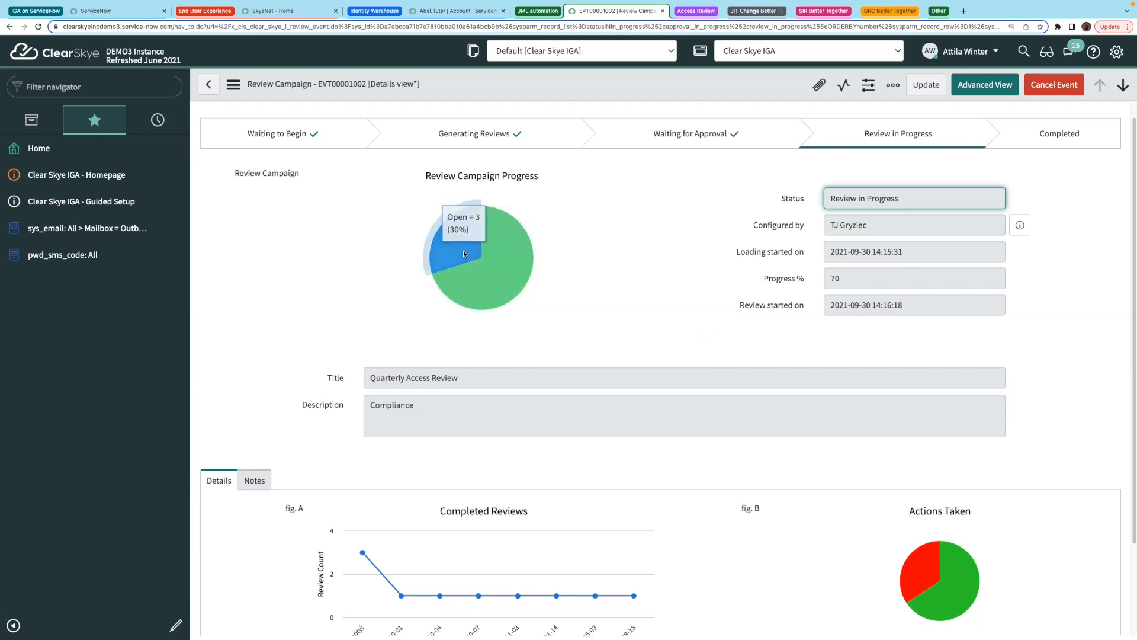
left_click(463, 250)
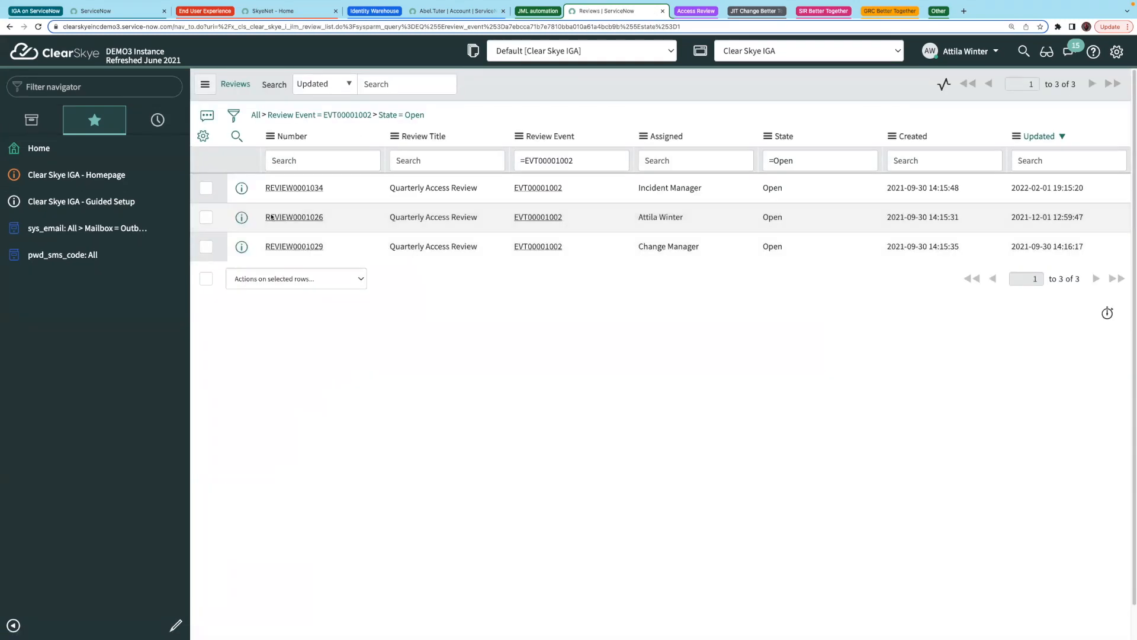
- Open the record of review REVIEW0001026 and examine the accounts under review with their environments, owners and progress
left_click(241, 217)
left_click(552, 258)
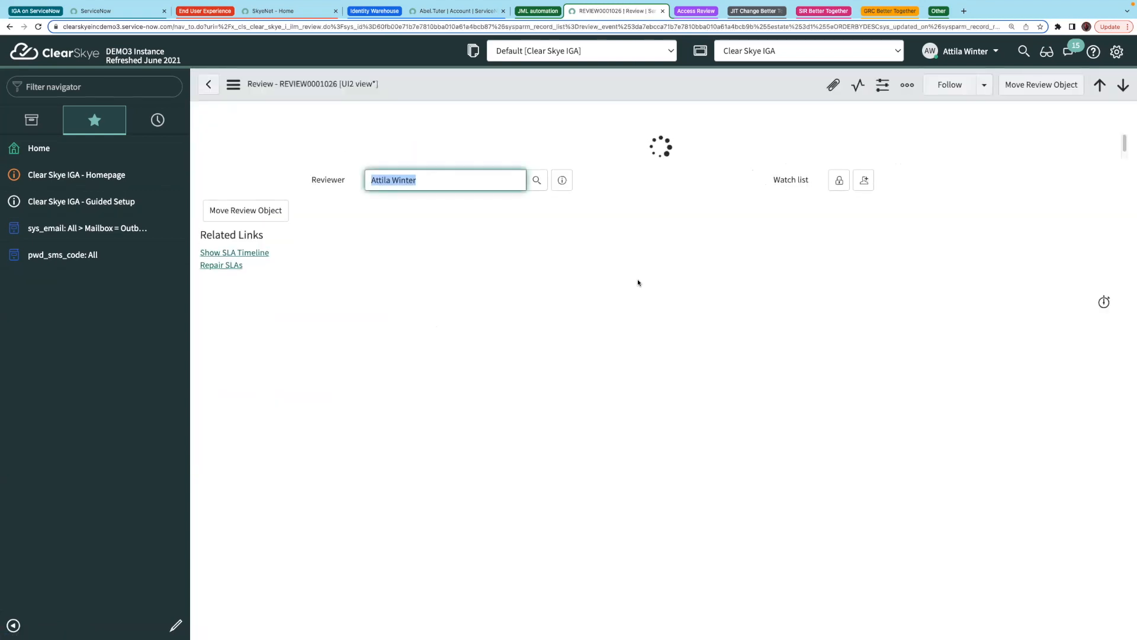
scroll(663, 253, "down", 1)
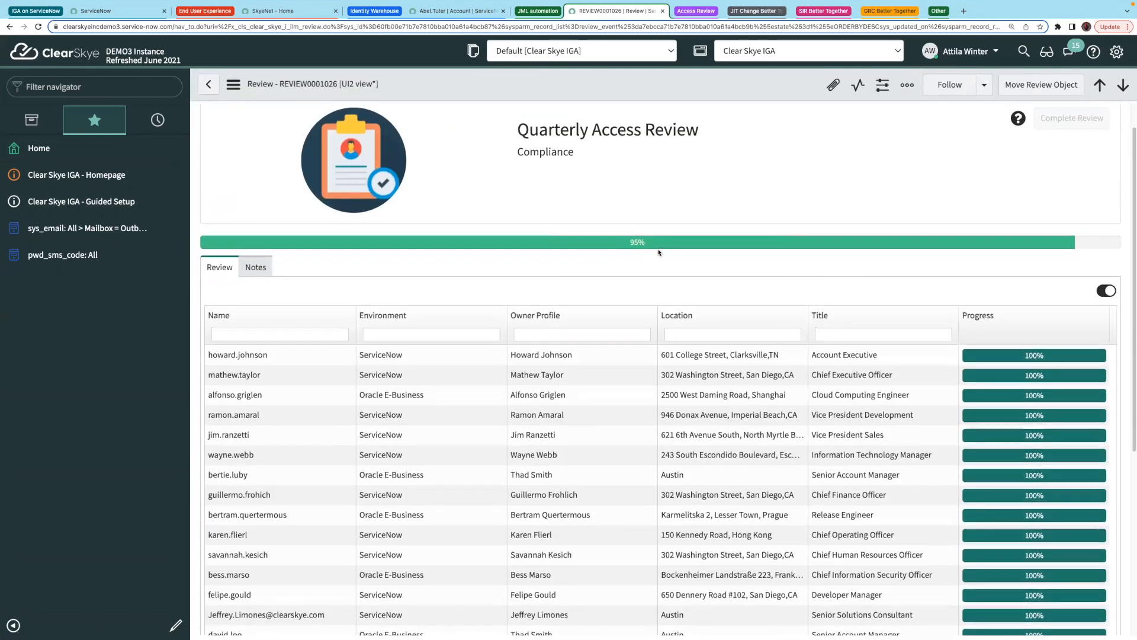
scroll(657, 254, "down", 5)
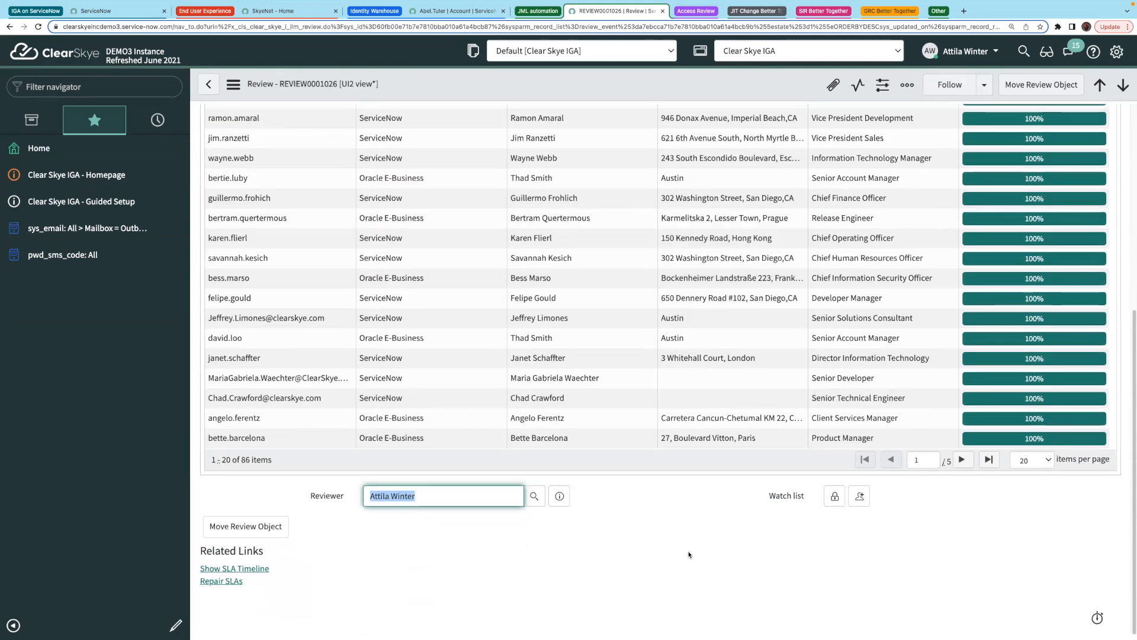
scroll(689, 554, "up", 6)
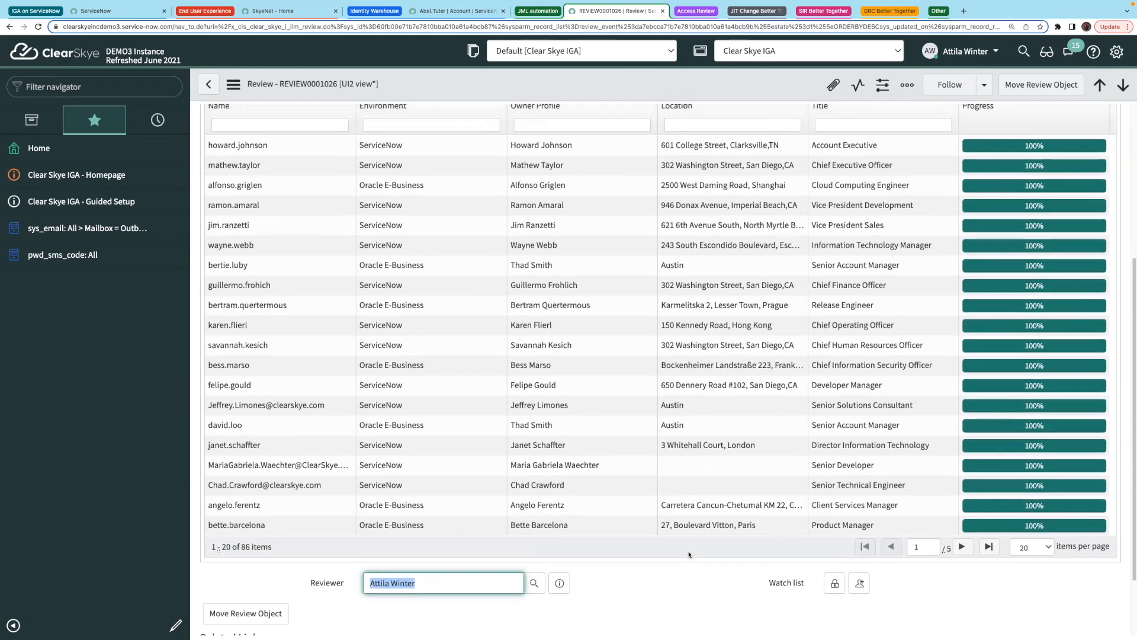